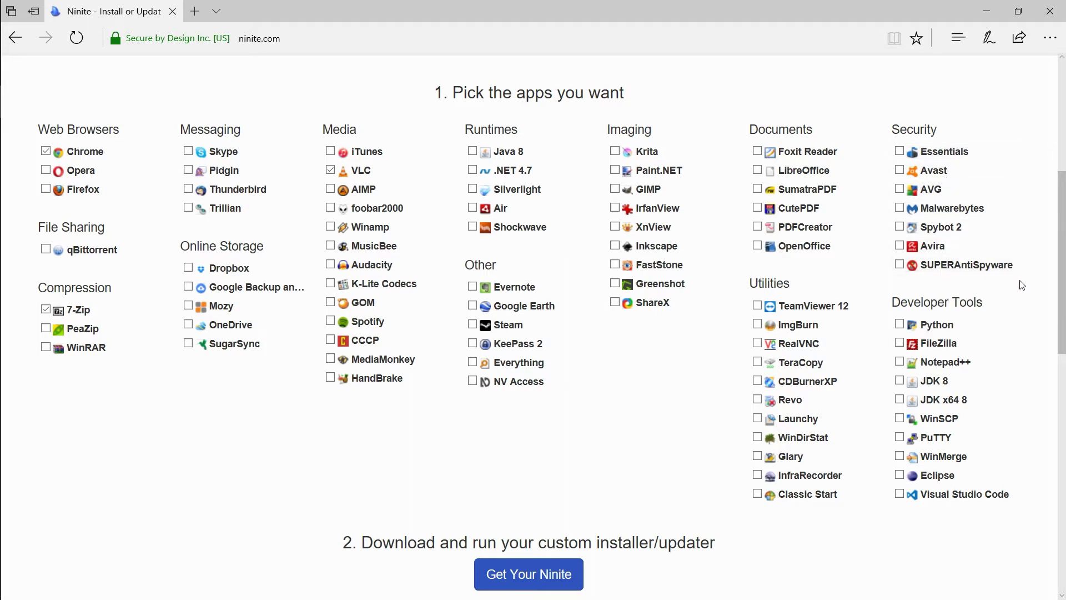
Add Notepad++ and FileZilla to the selected apps for the custom Ninite installer.
click(903, 364)
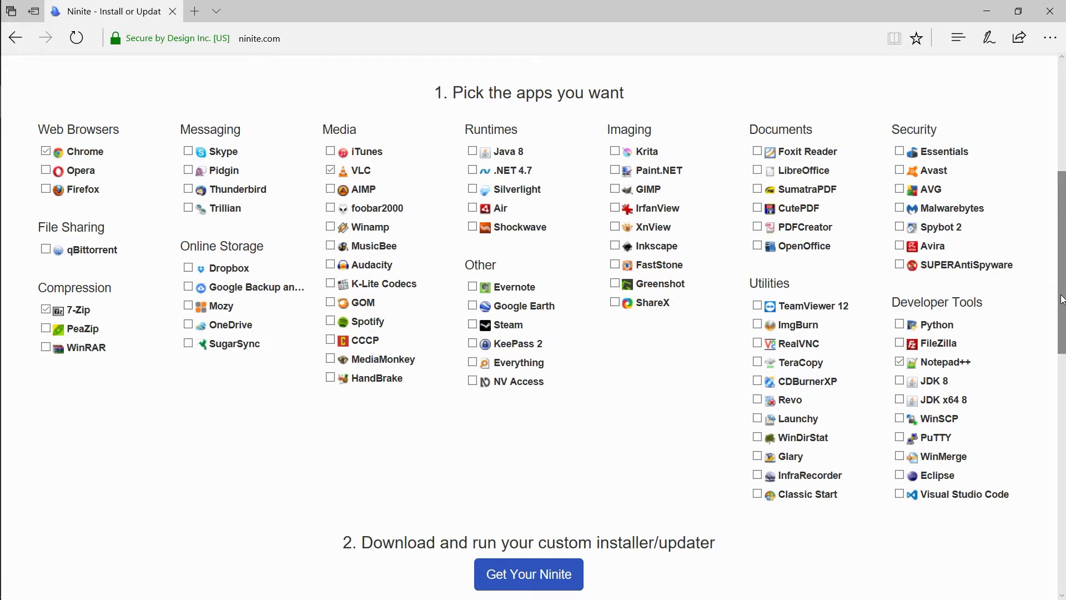
mouse_move(1062, 294)
mouse_down()
mouse_move(1062, 325)
mouse_move(1063, 268)
mouse_move(1060, 297)
mouse_up()
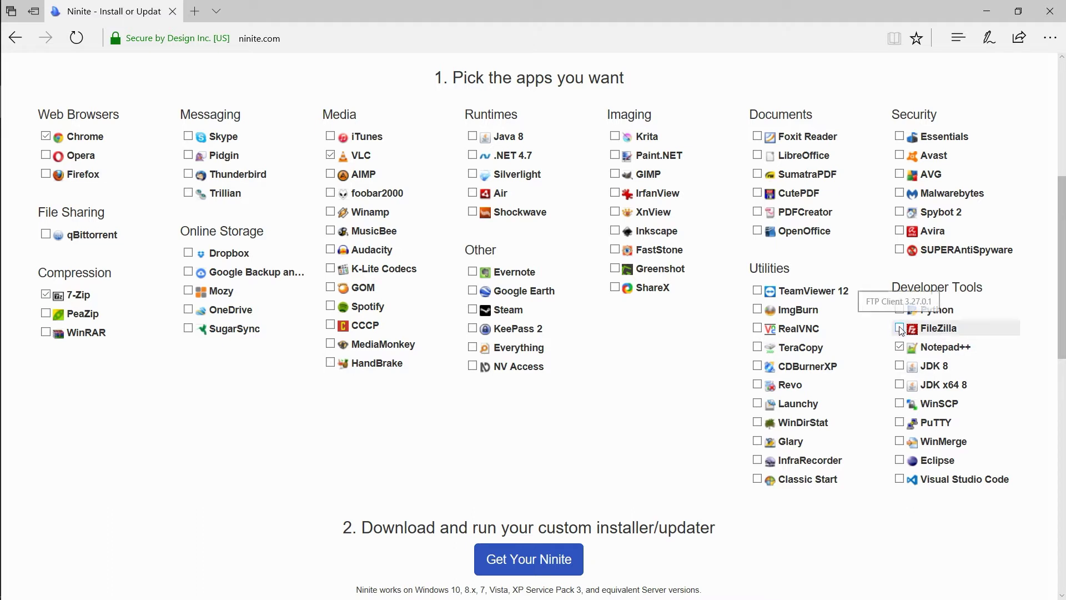
click(943, 330)
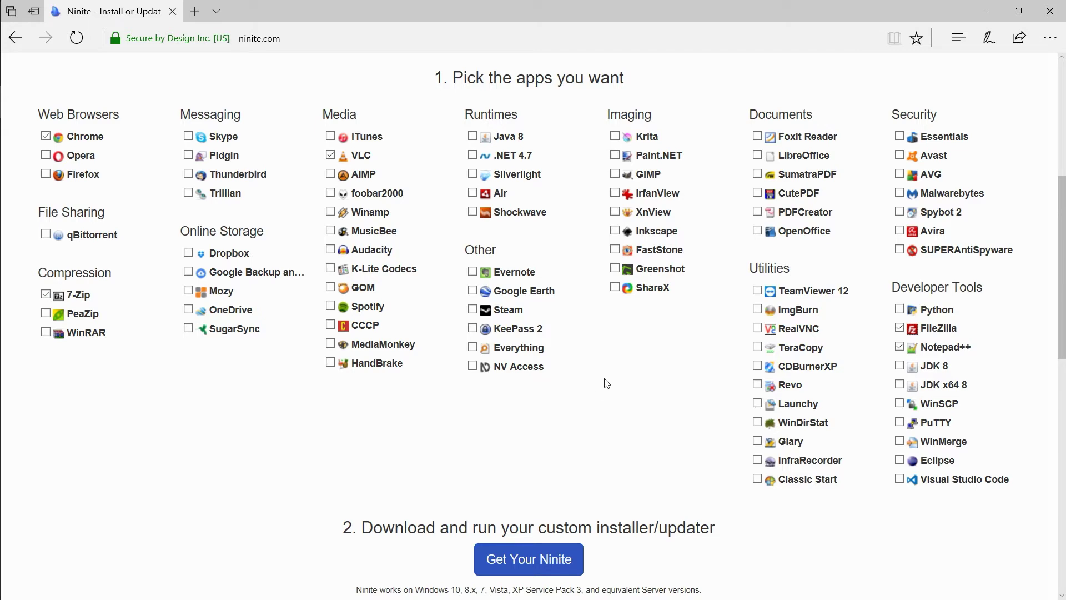
Get the custom Ninite installer, save it and open the Downloads folder containing it.
click(542, 560)
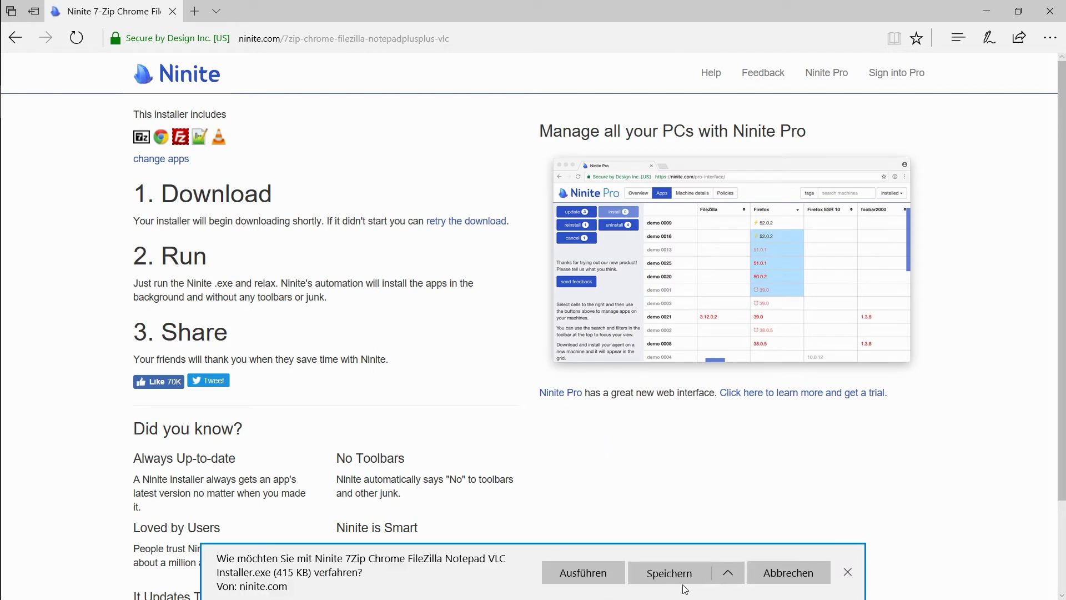
click(674, 576)
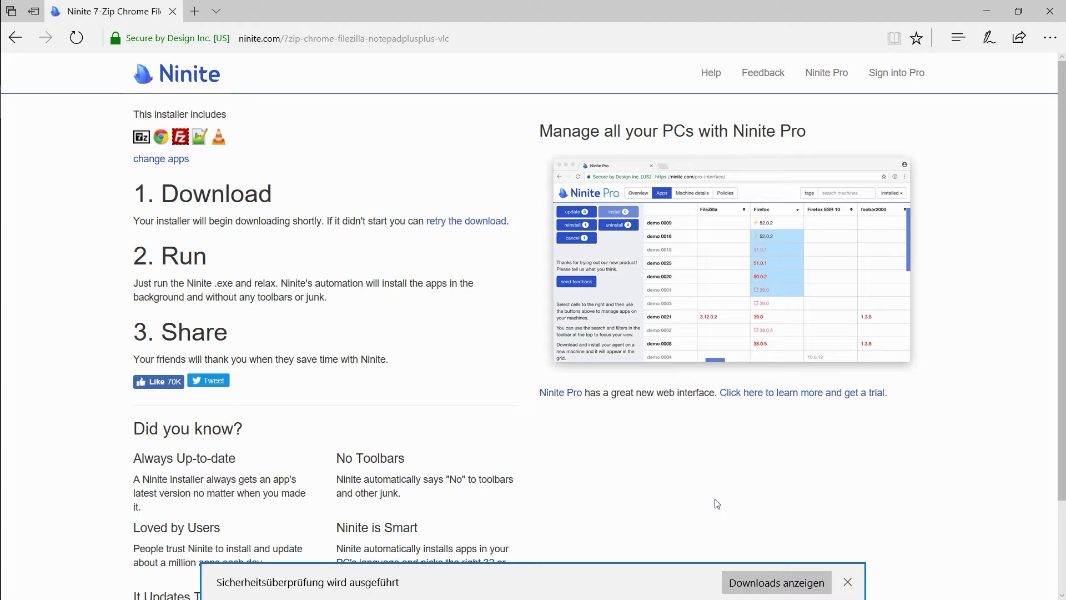
click(671, 581)
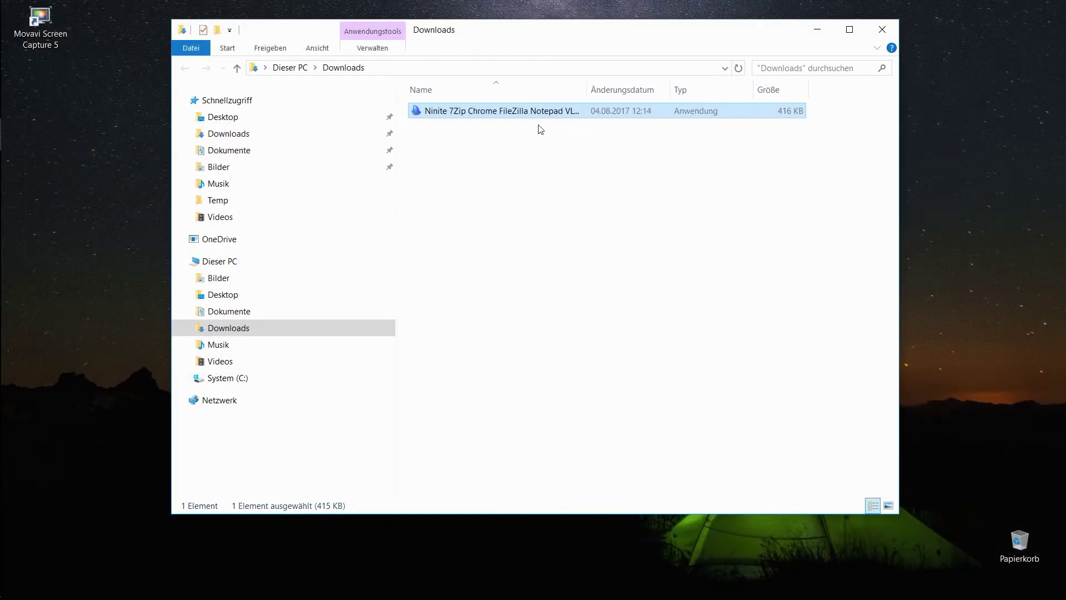
Run the downloaded Ninite installer as administrator and close the Downloads folder window.
right_click(495, 115)
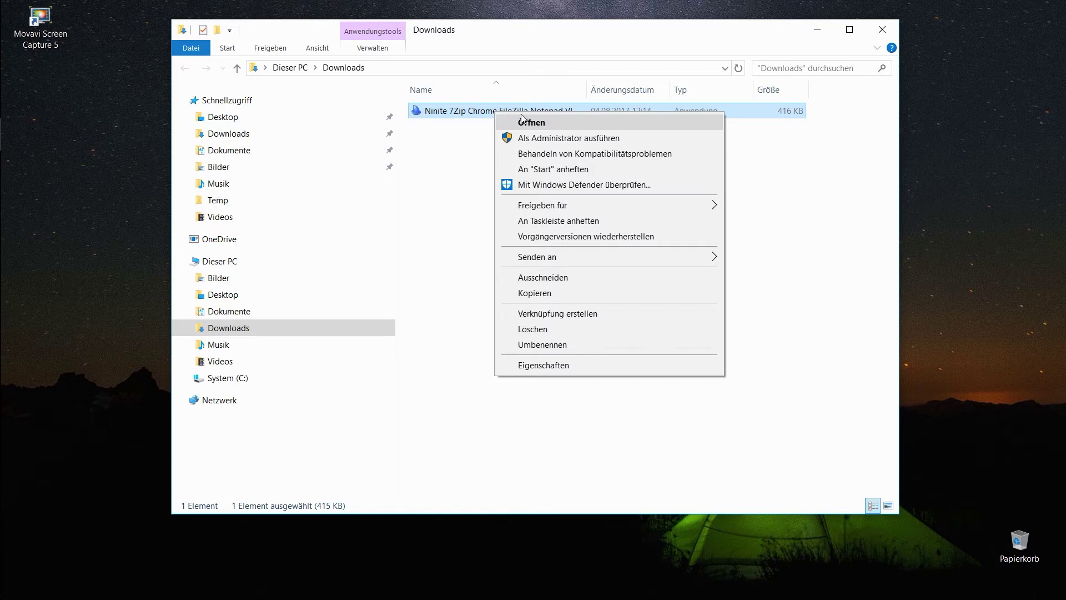
click(543, 139)
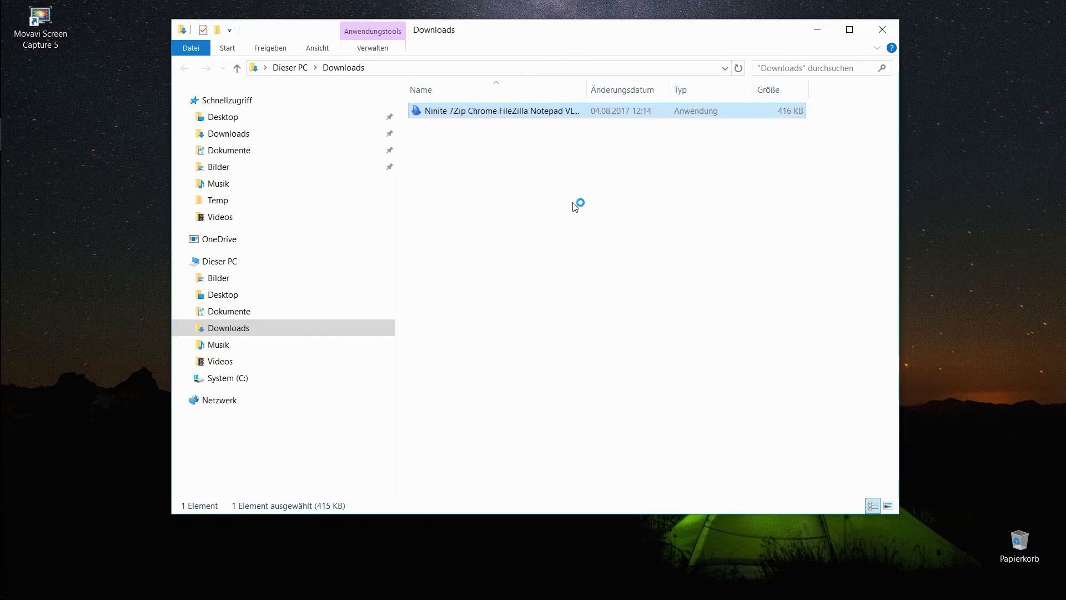
click(883, 31)
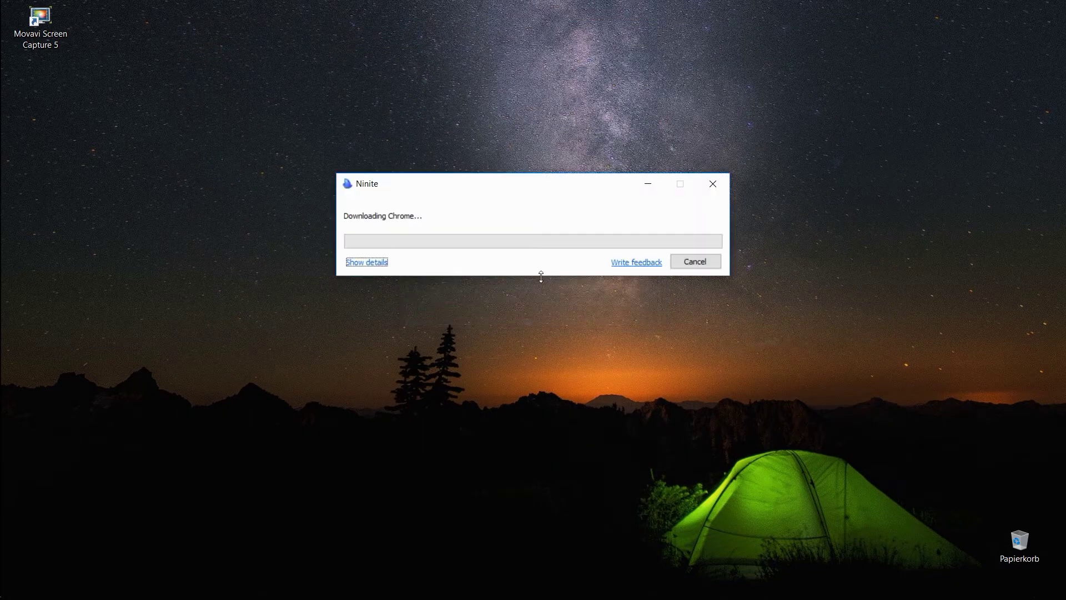
Show the per-application details in the Ninite installer and move its window toward the upper left of the desktop.
click(364, 267)
drag(516, 177, 541, 84)
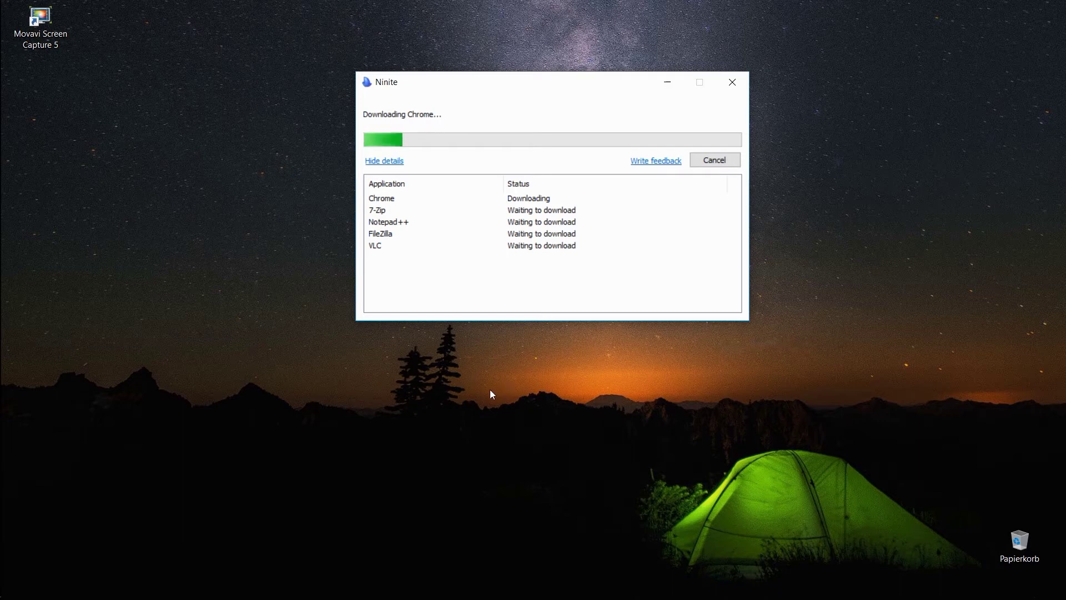
drag(555, 89, 366, 48)
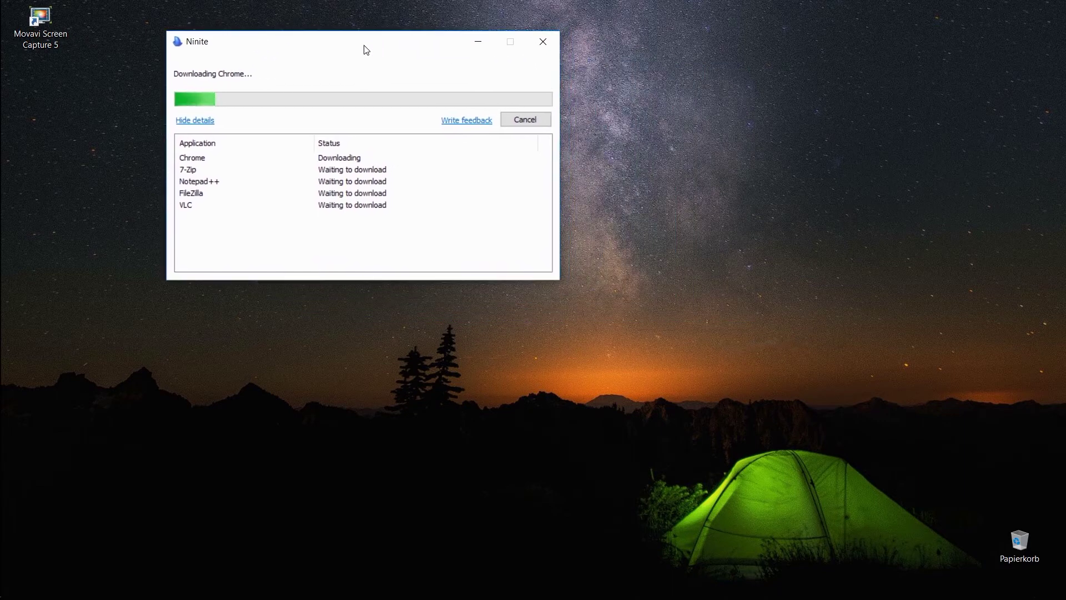
Open the adapter settings (Netzwerkverbindungen) from the Netzwerk- und Freigabecenter.
mouse_move(1, 355)
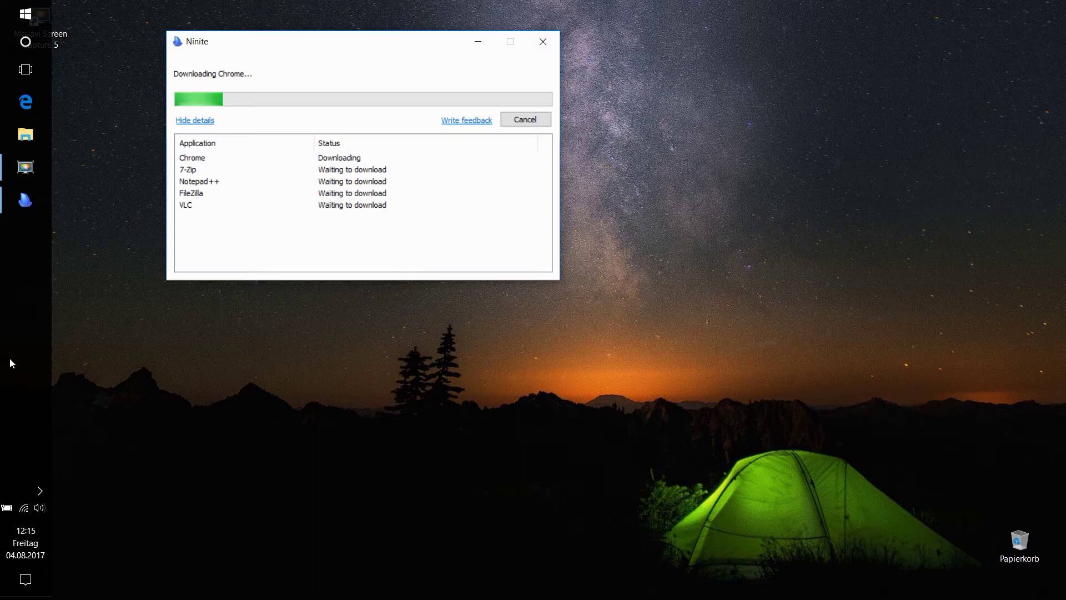
mouse_move(23, 511)
right_click(23, 512)
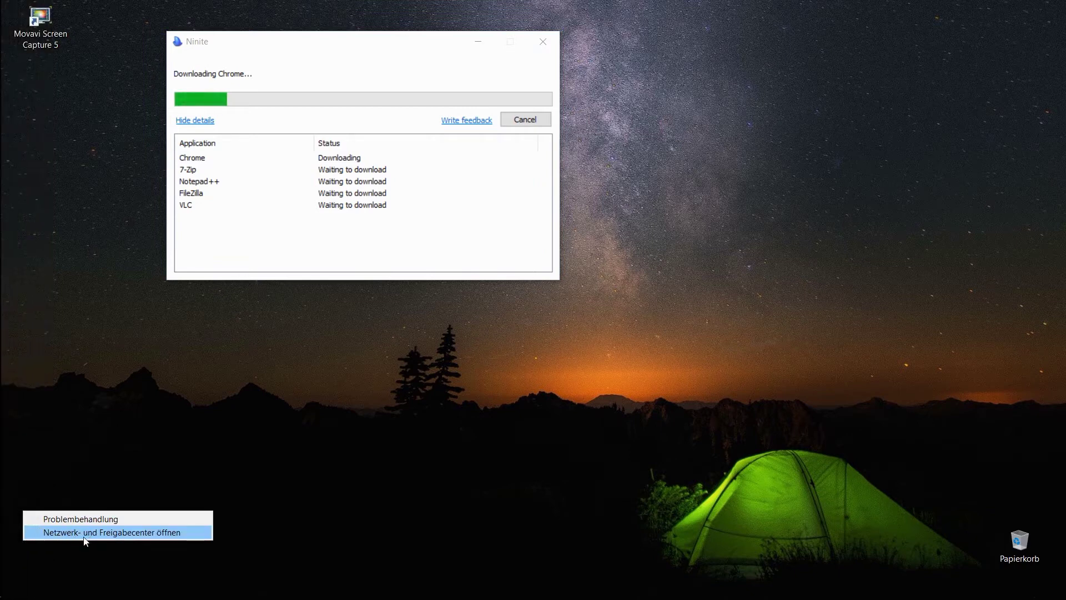
click(85, 536)
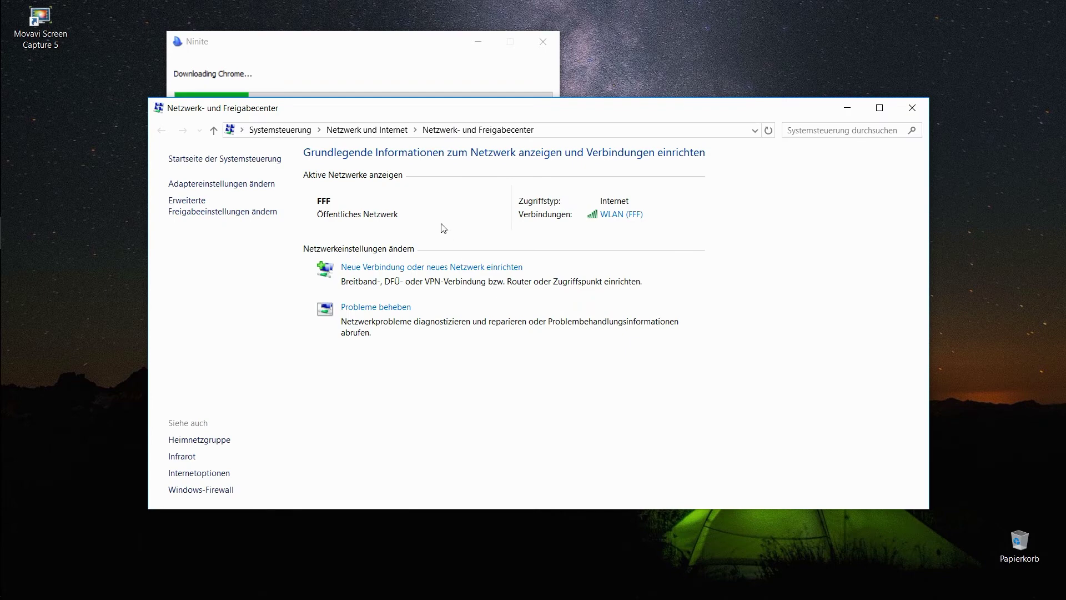
click(257, 186)
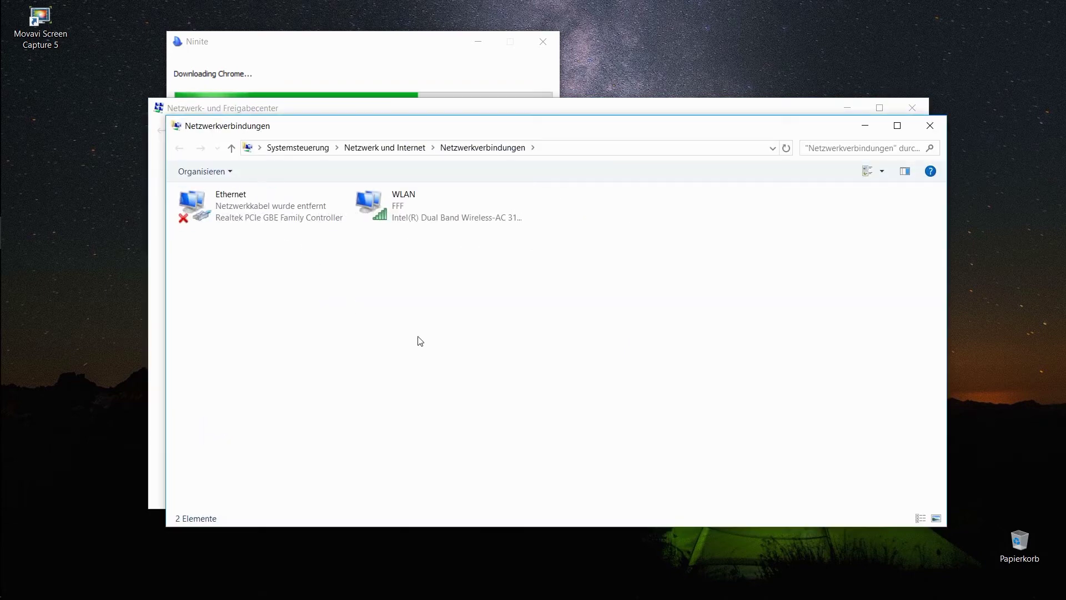
drag(501, 133, 567, 184)
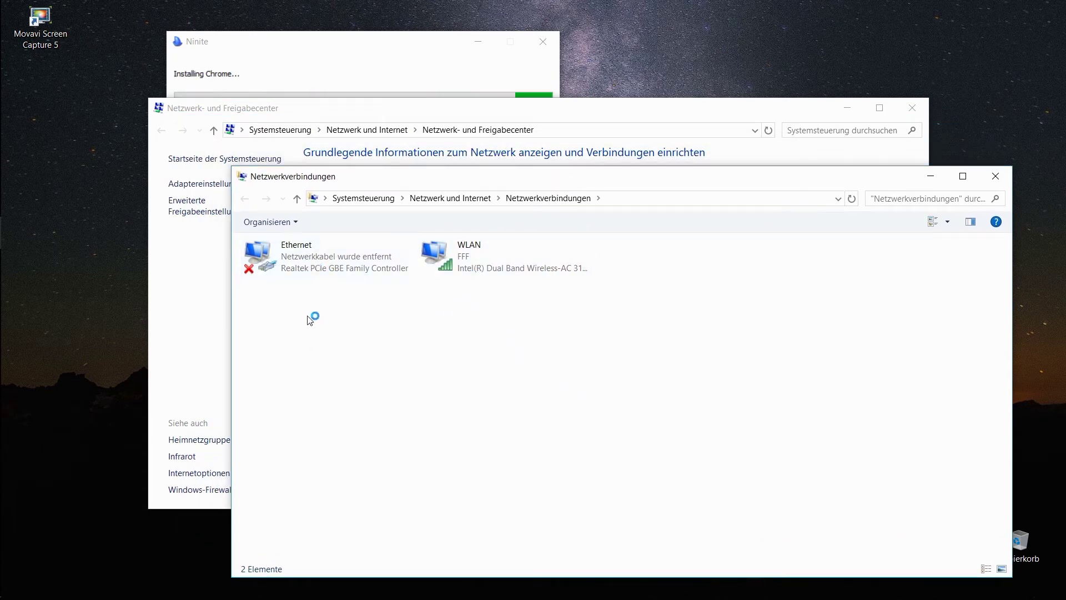
right_click(302, 265)
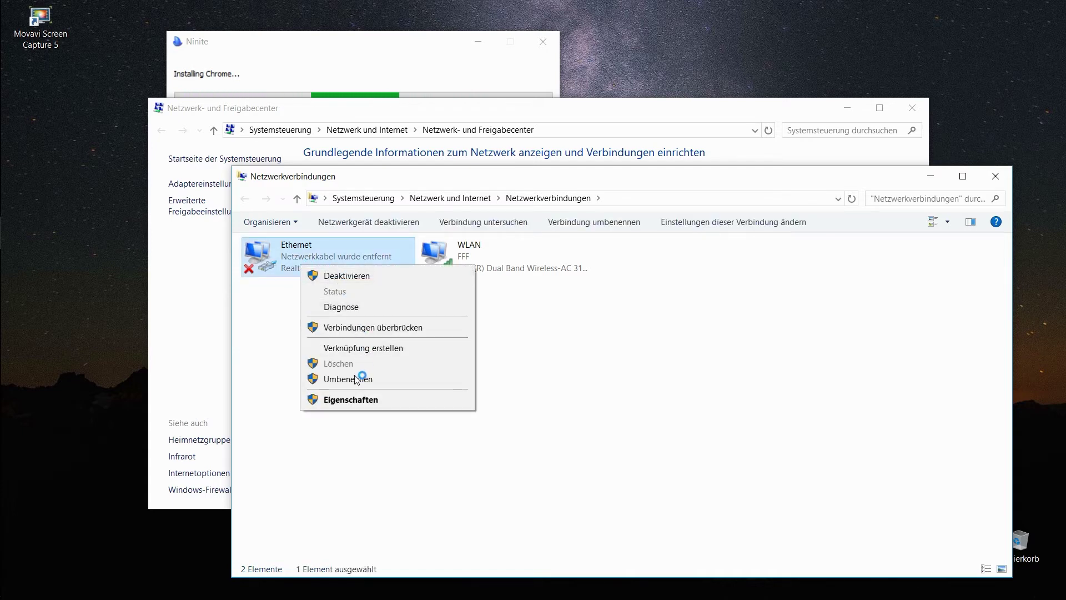
click(351, 400)
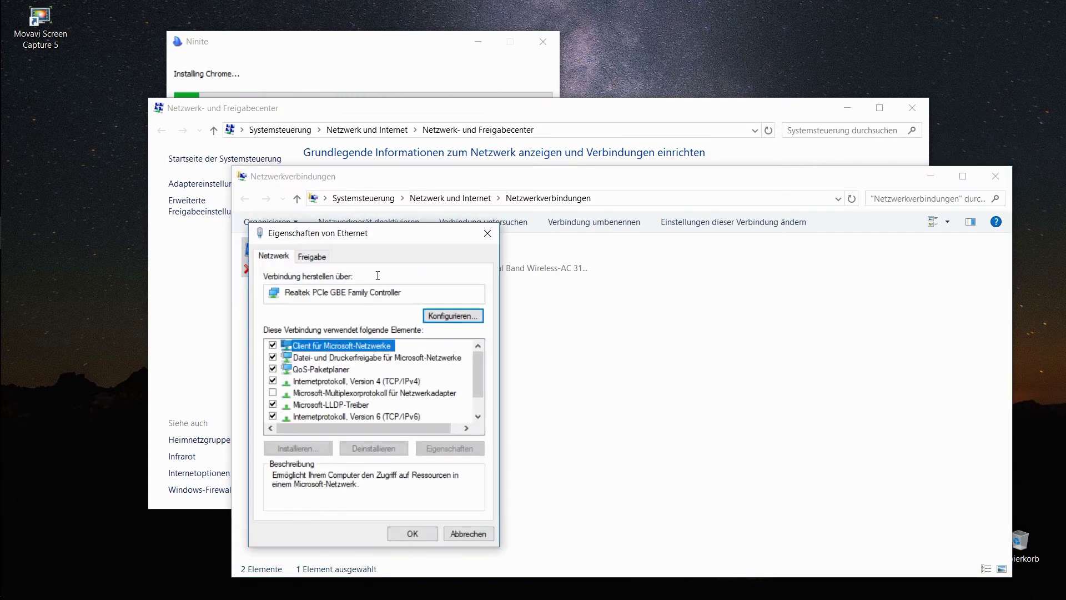
drag(383, 238, 478, 193)
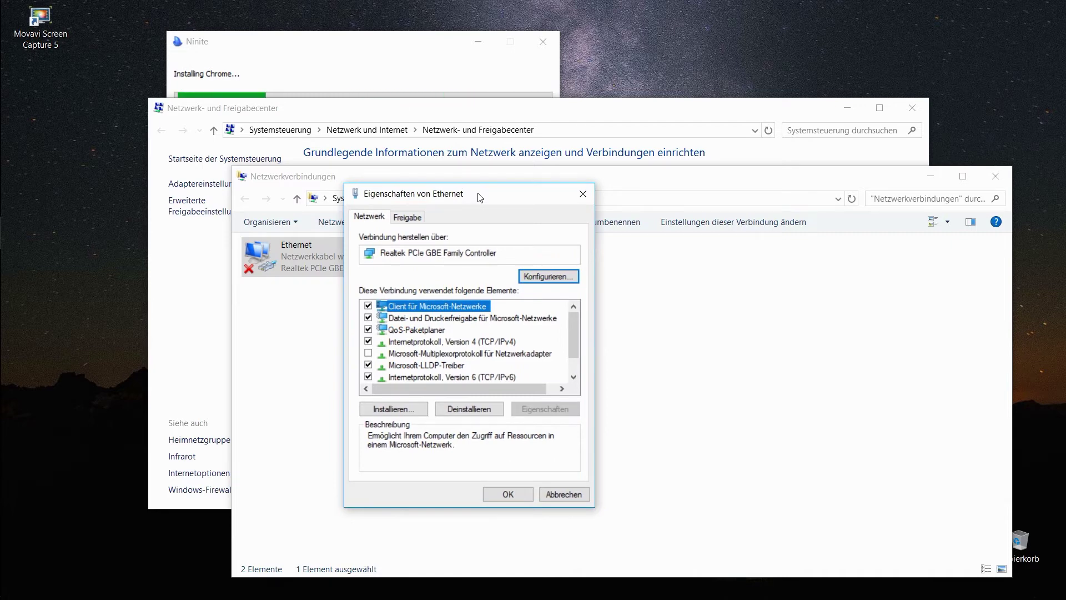
click(568, 279)
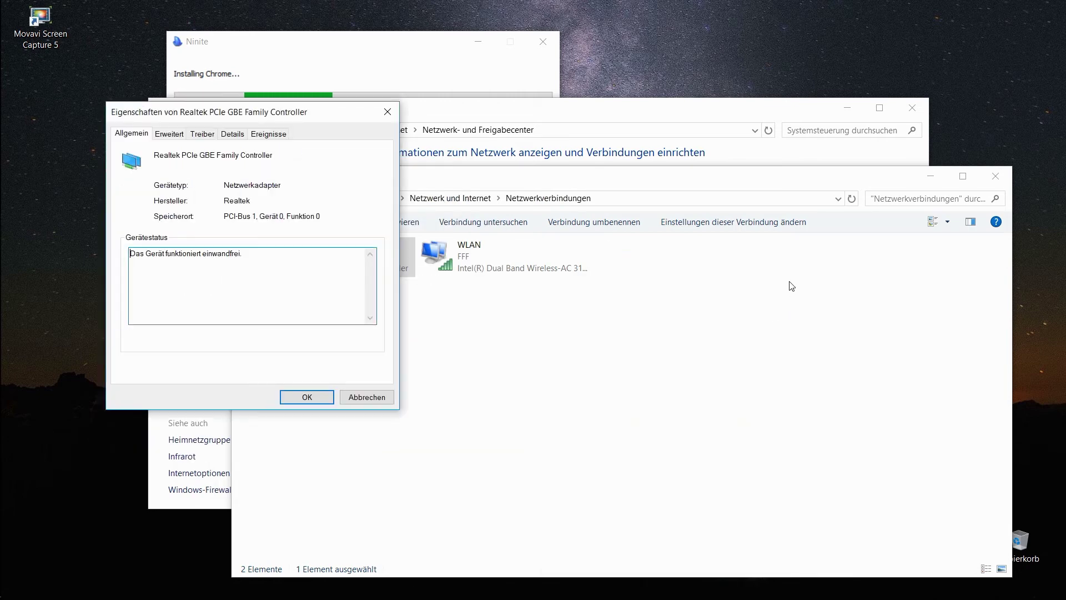
click(168, 136)
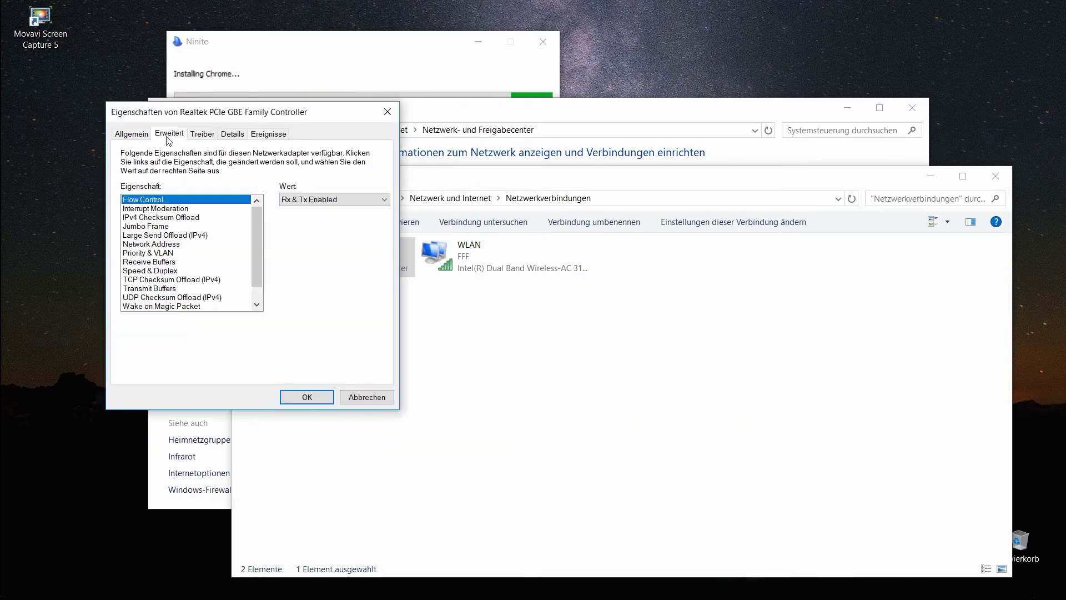
click(202, 135)
click(232, 135)
click(271, 136)
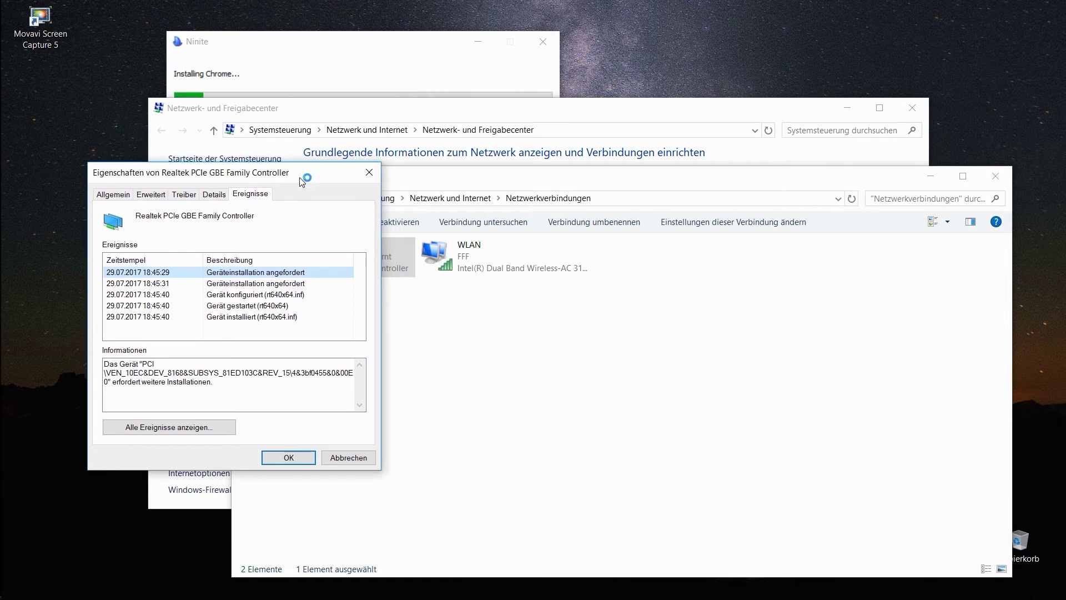
click(370, 173)
Disable "Computer kann das Gerät ausschalten, um Energie zu sparen" for the WLAN connection's Intel Dual Band Wireless-AC 3168 adapter.
right_click(463, 258)
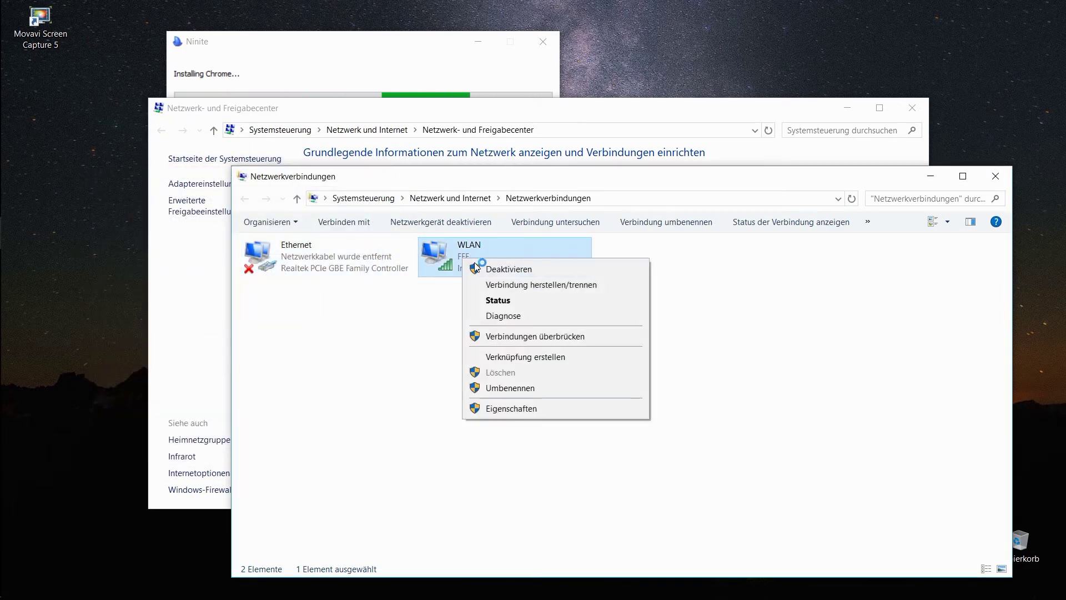
click(509, 408)
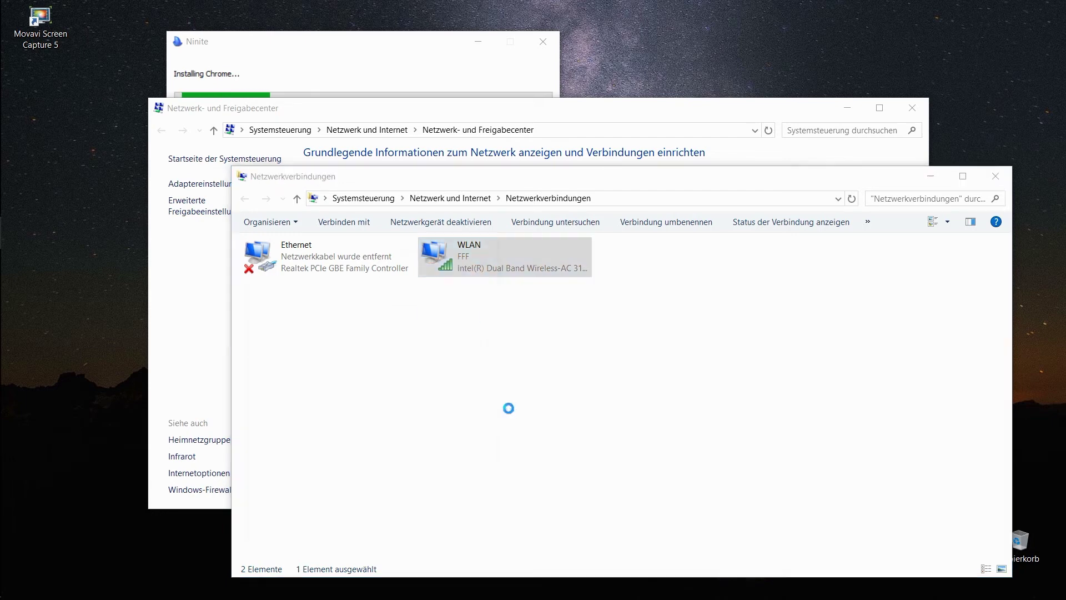
click(466, 316)
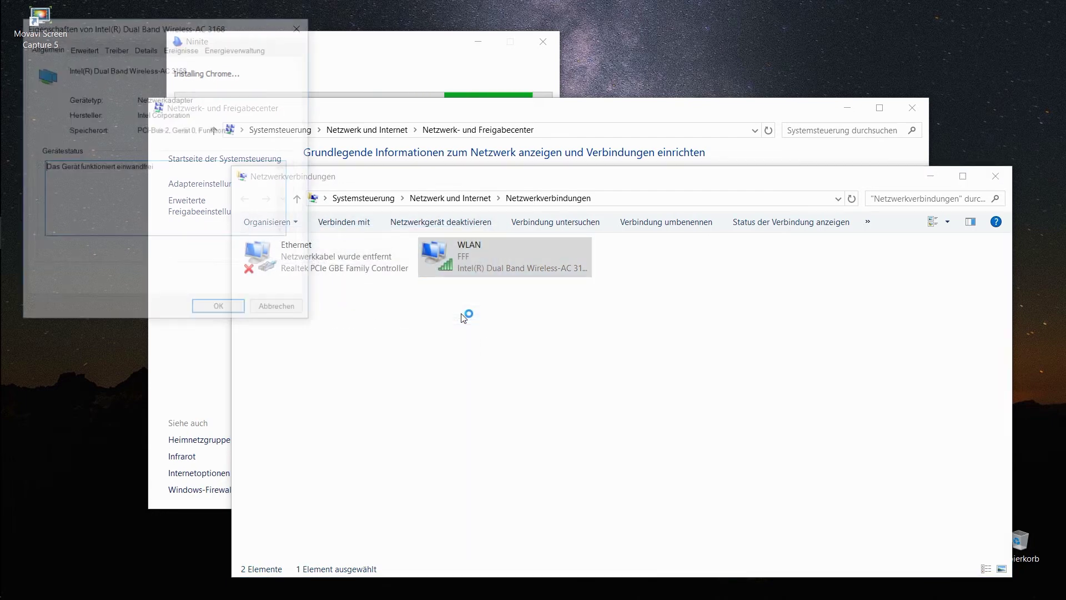
drag(230, 32, 788, 298)
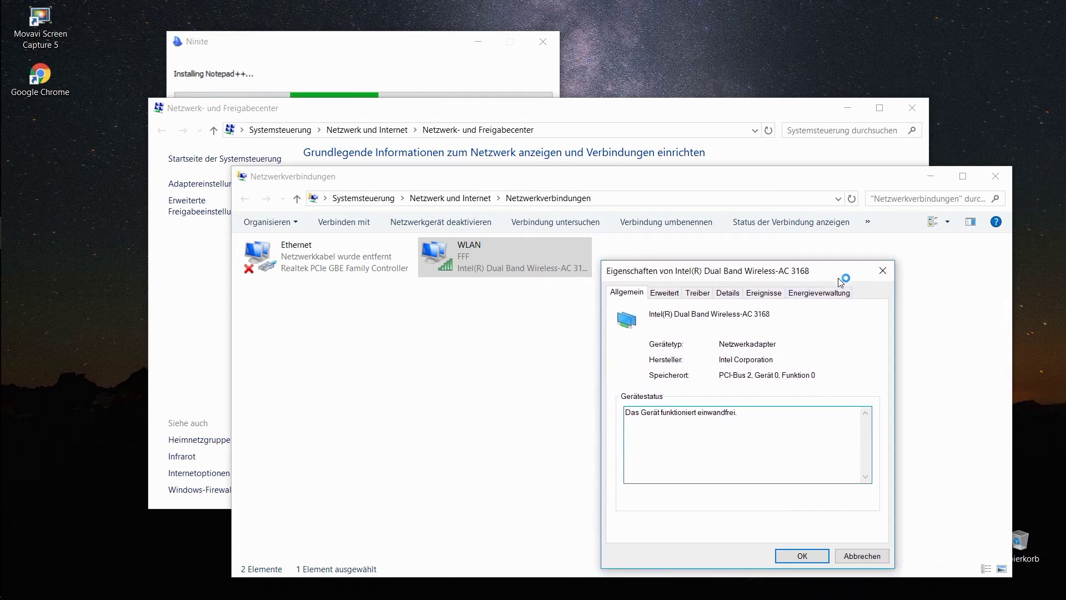
click(818, 292)
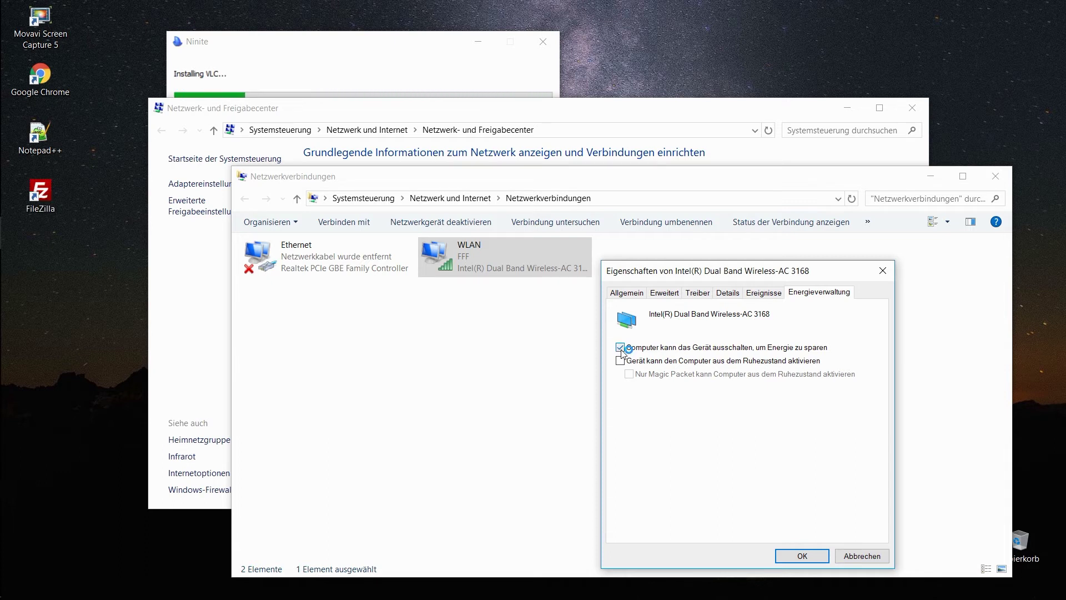
click(620, 347)
drag(766, 277, 765, 254)
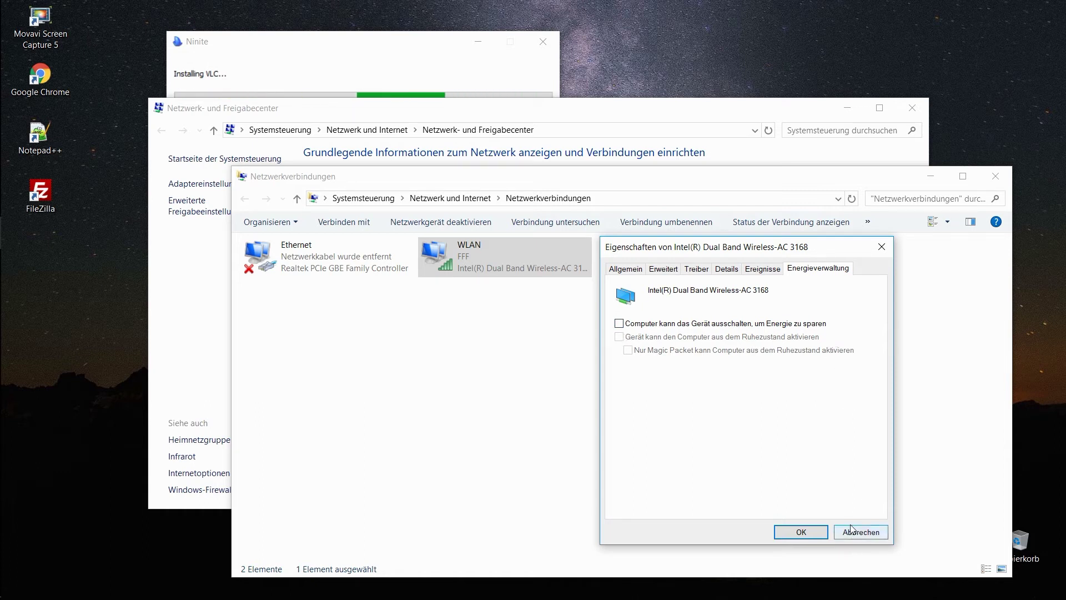
click(820, 531)
Check the Ethernet adapter's device properties again for power management options, then close them and the Netzwerkverbindungen window.
right_click(350, 264)
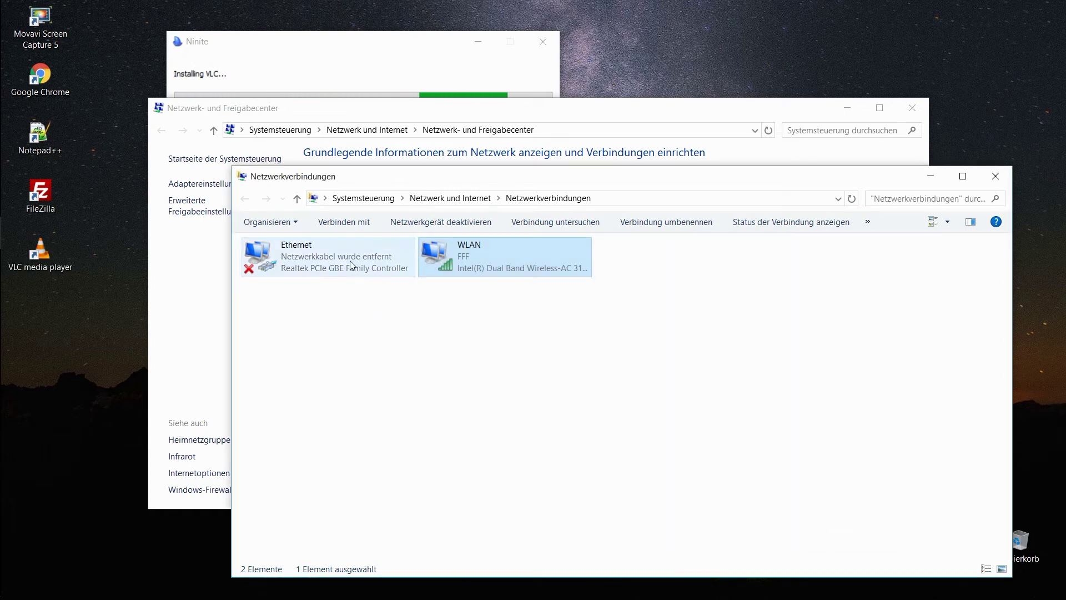
click(399, 396)
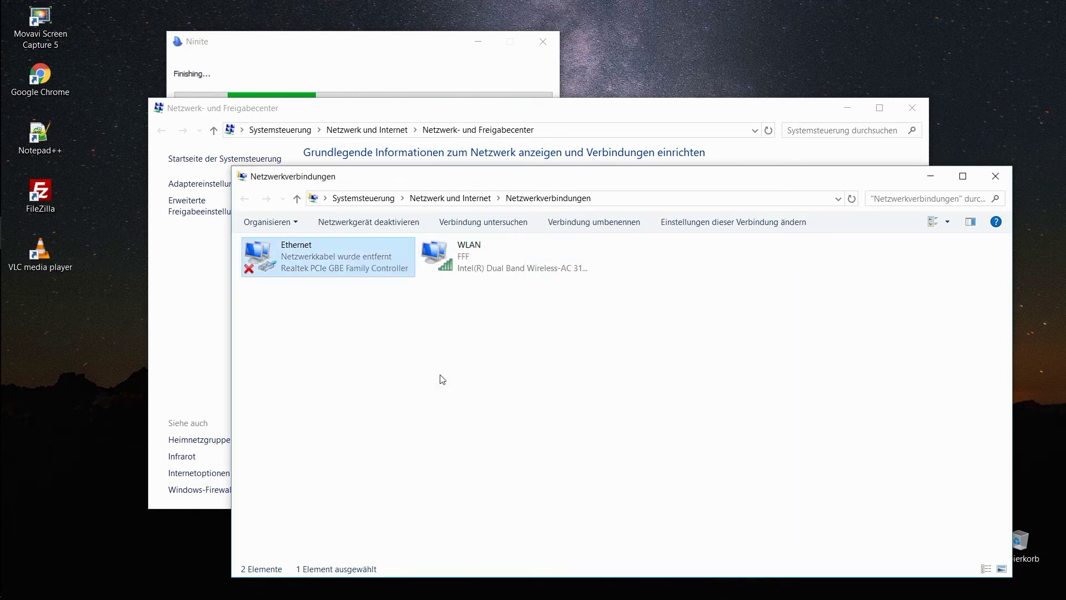
click(465, 316)
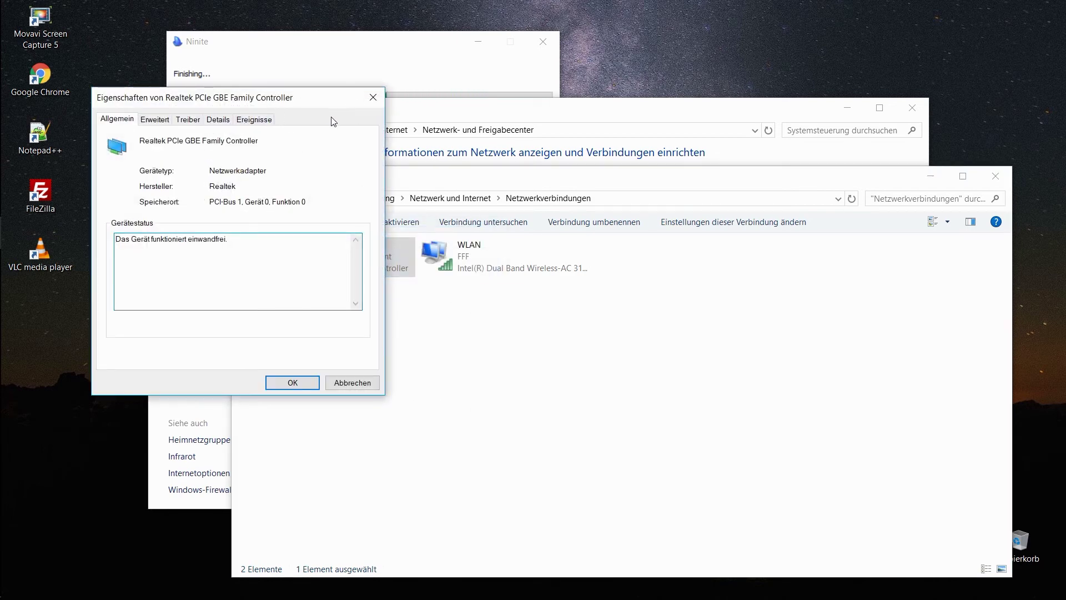
click(151, 119)
click(187, 121)
click(223, 122)
click(258, 121)
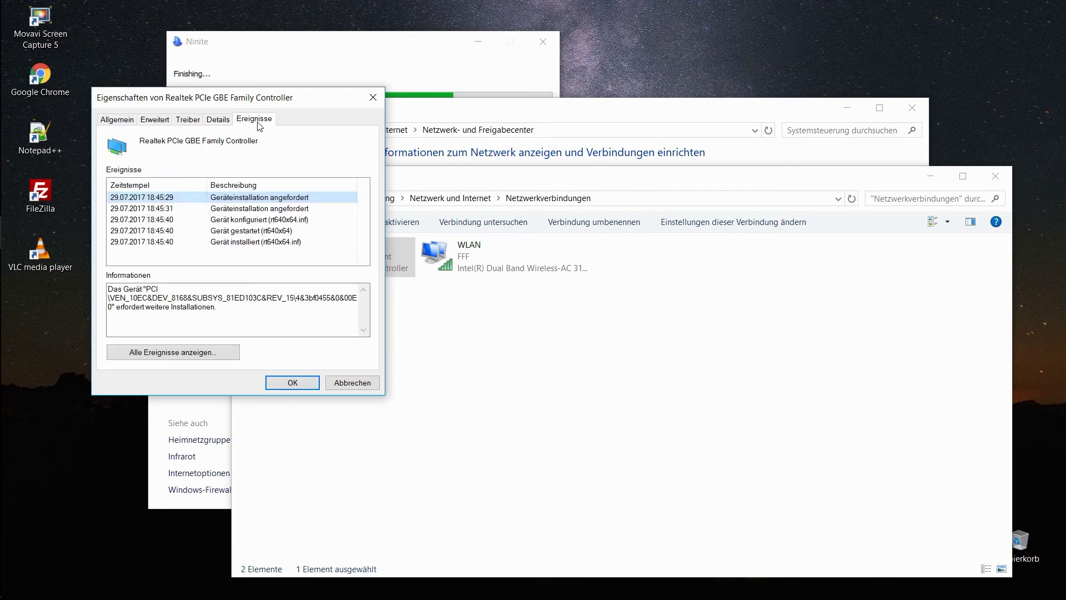
click(115, 120)
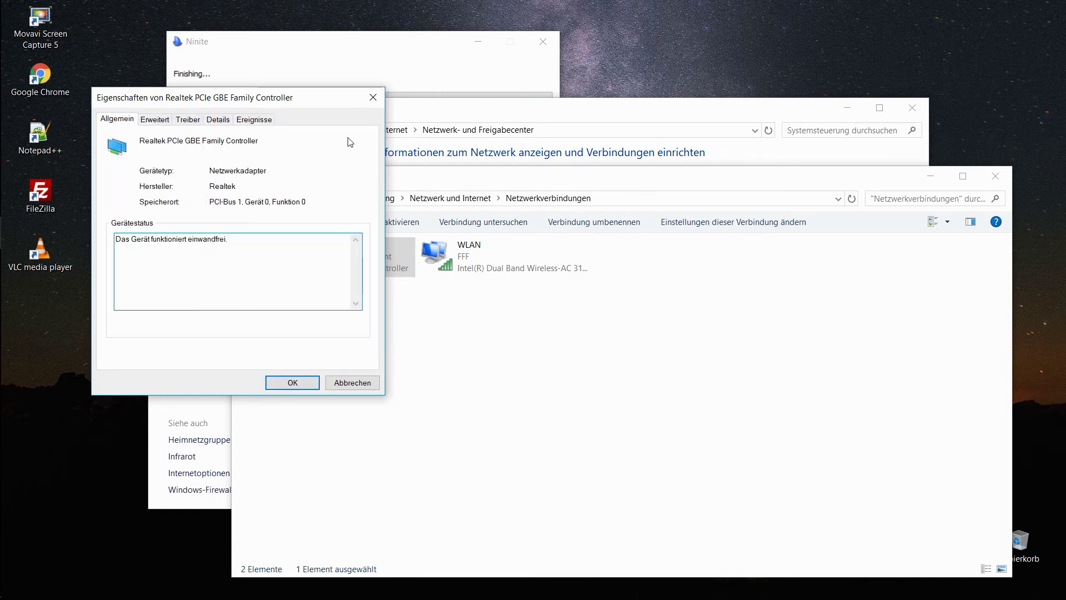
click(372, 100)
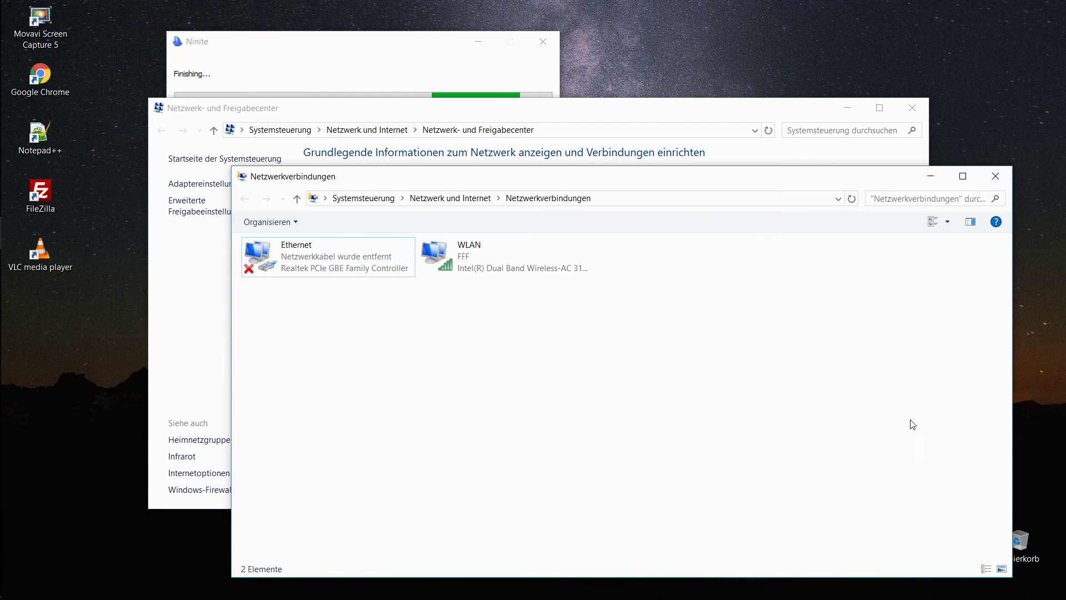
click(994, 176)
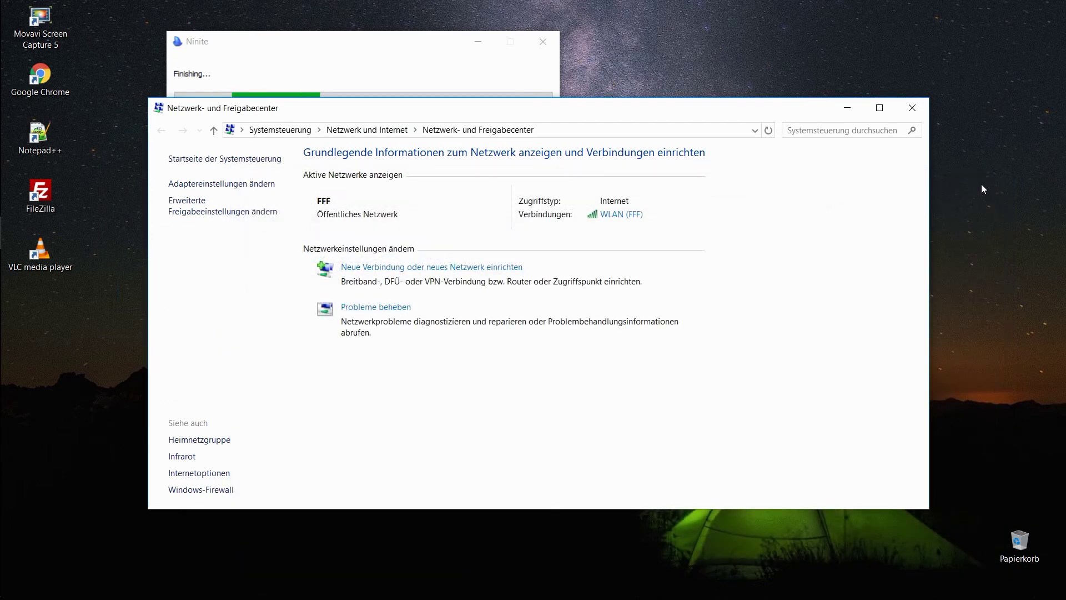
Close the Netzwerk- und Freigabecenter and the finished Ninite installer.
click(914, 108)
drag(350, 42, 577, 120)
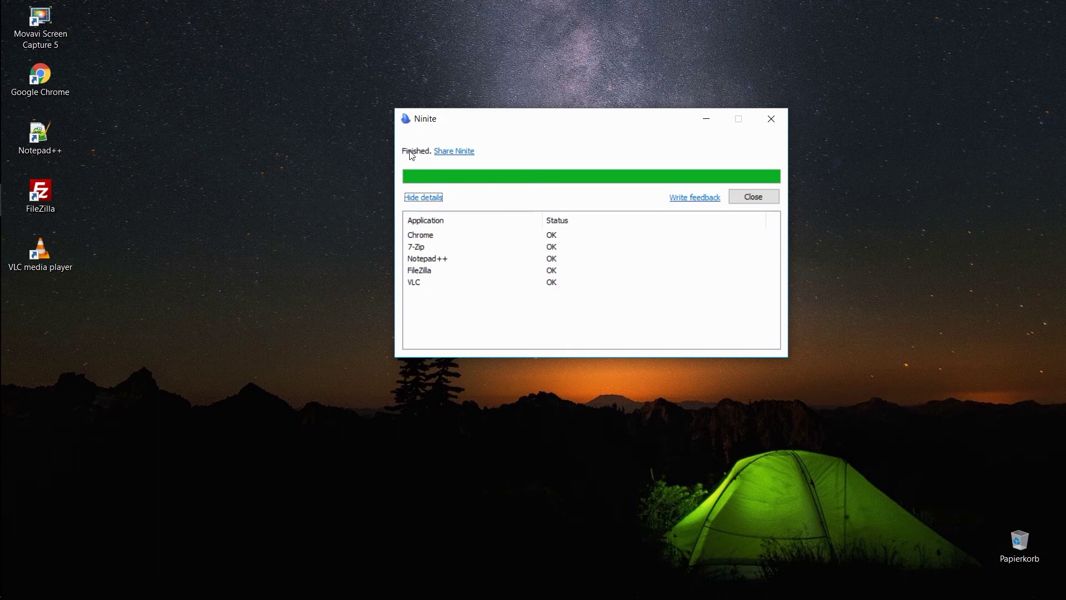
click(767, 201)
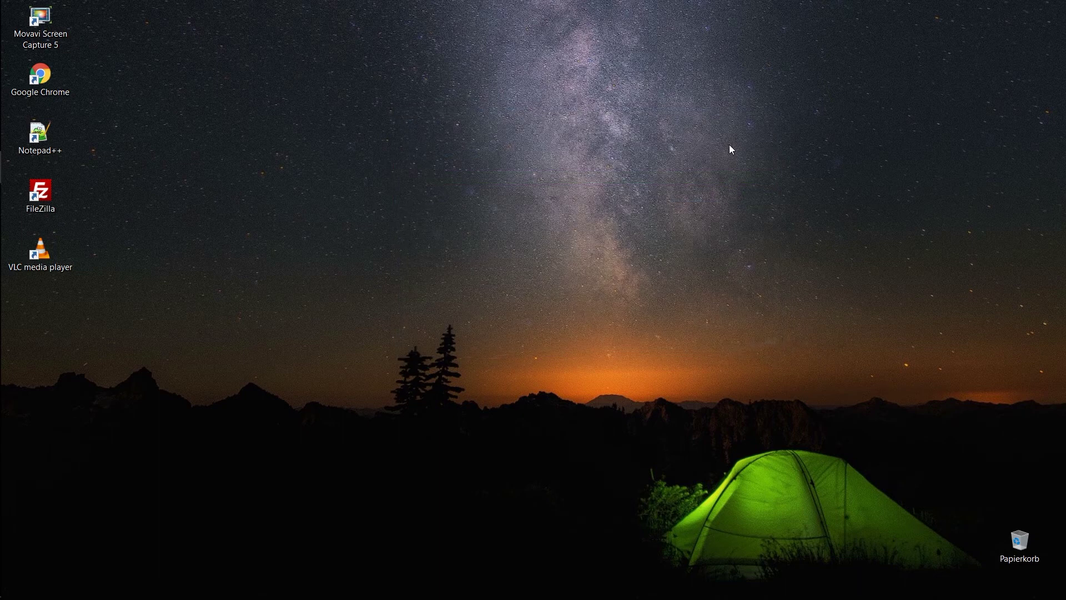
Launch Google Chrome, check its version and update status under "Über Google Chrome", and close the browser.
double_click(40, 78)
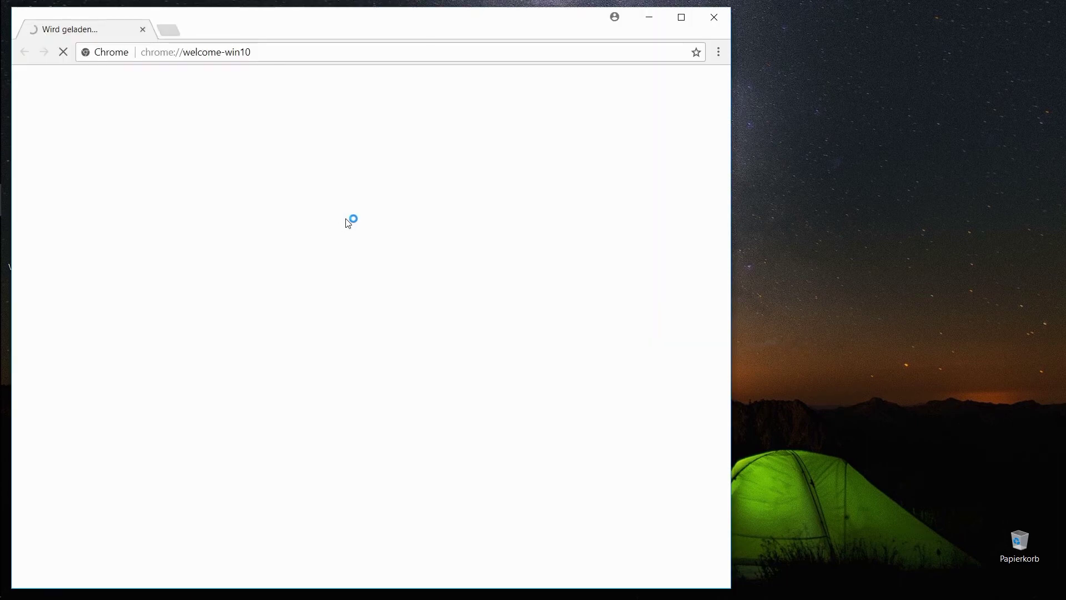
drag(498, 22, 640, 15)
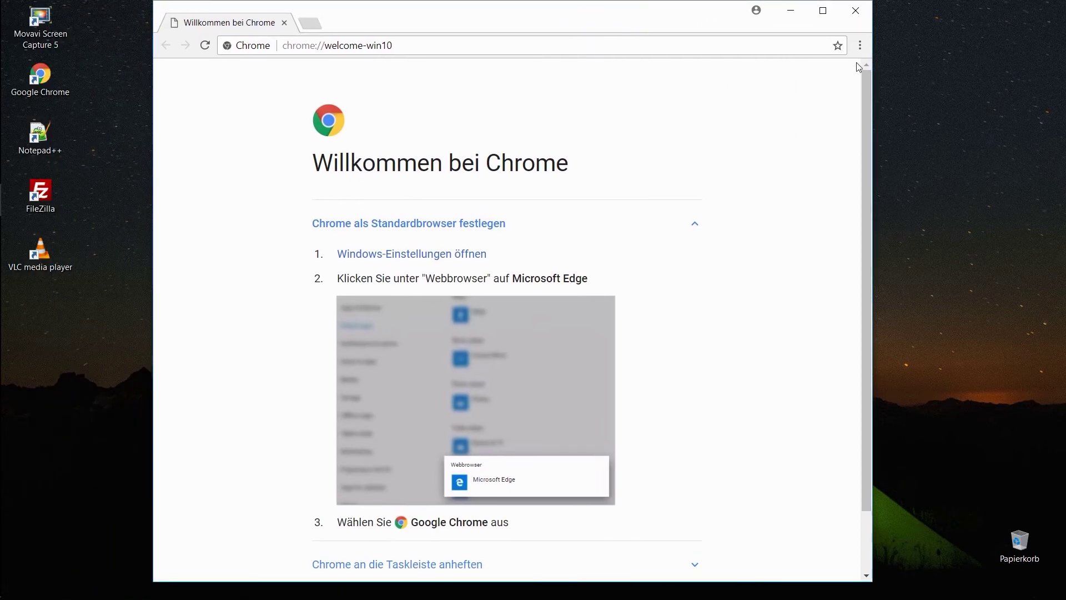
click(859, 45)
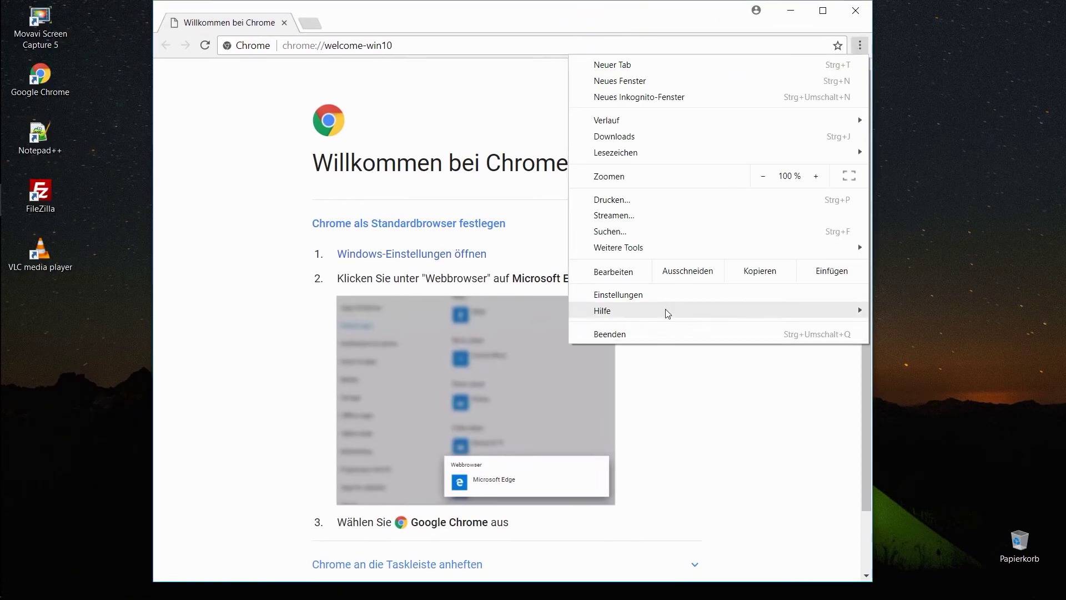
mouse_move(656, 309)
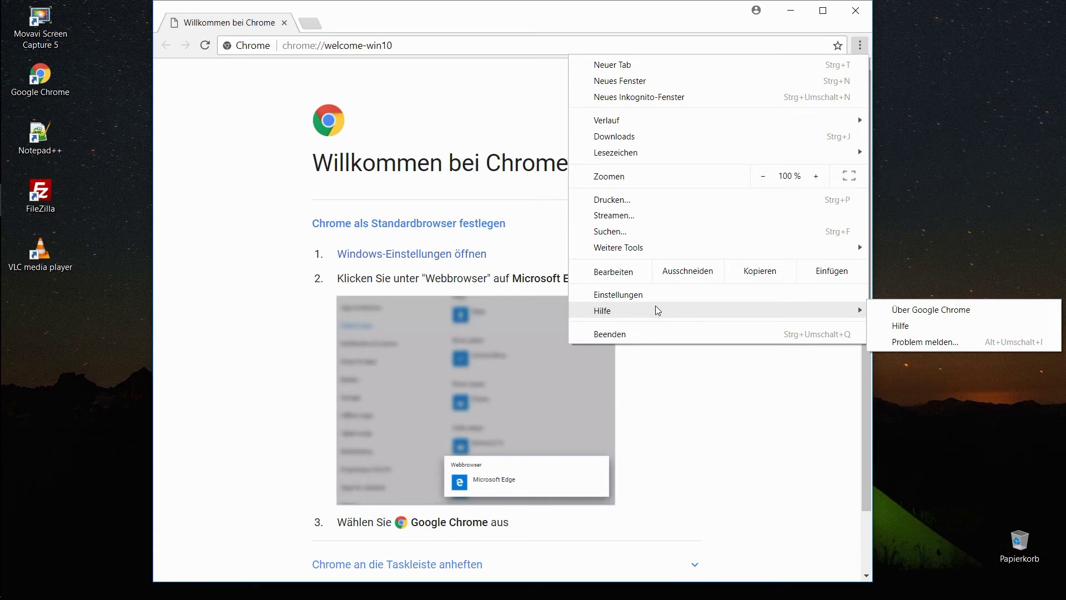
click(897, 310)
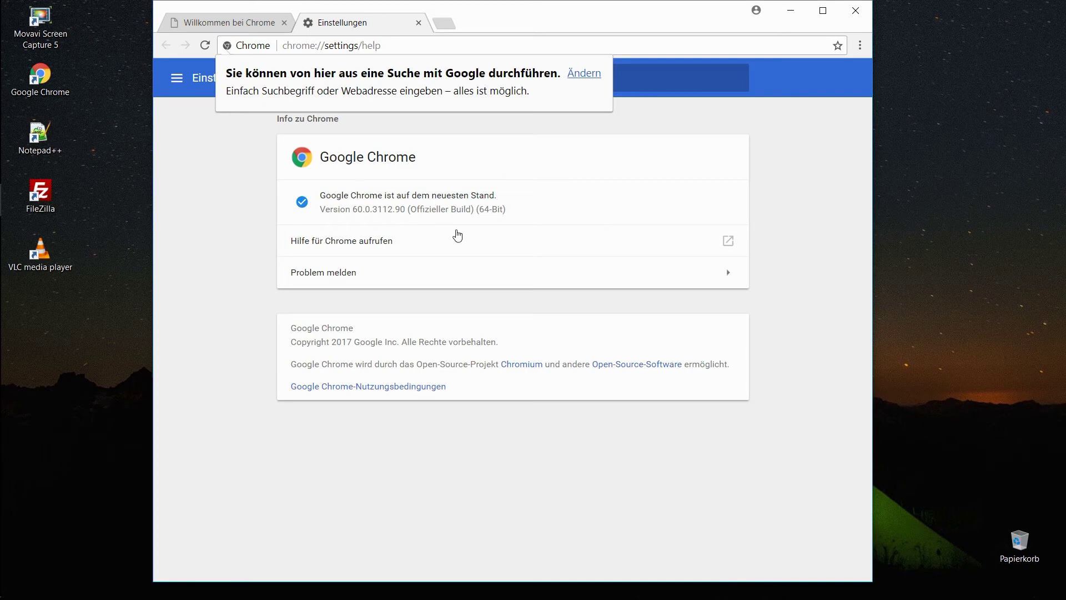
click(857, 8)
Launch Notepad++ to check that it works, and close it again.
double_click(40, 136)
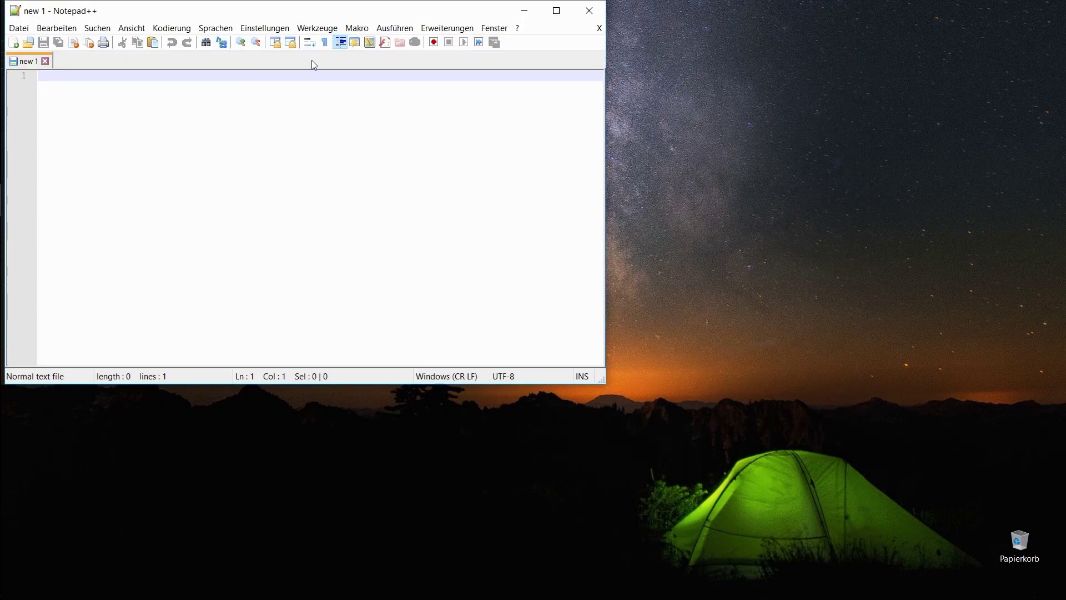
drag(328, 11, 553, 86)
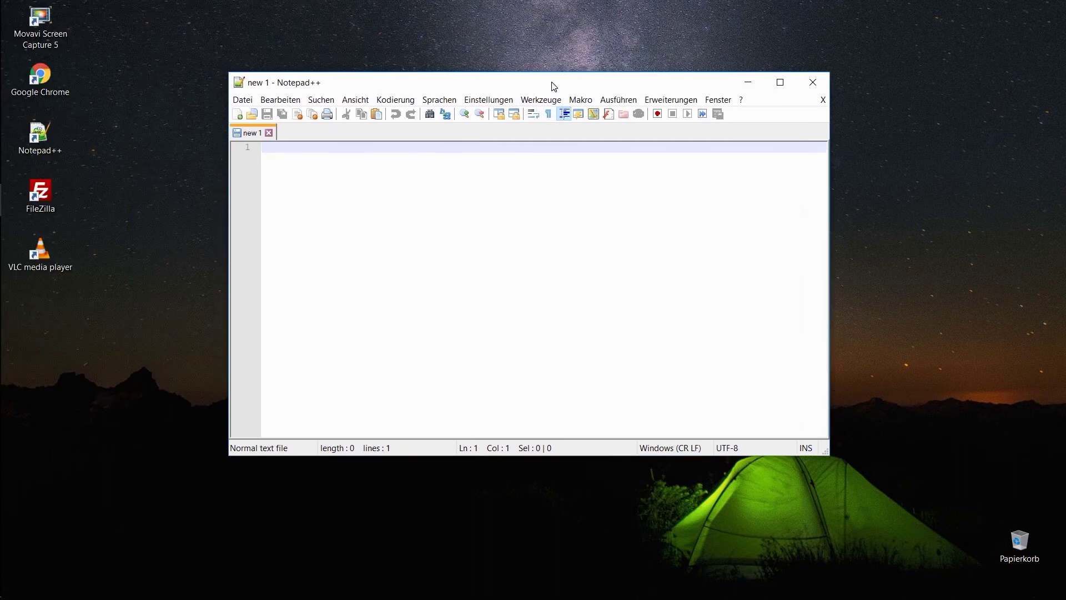
click(811, 83)
Launch FileZilla, dismiss its welcome dialog, and close the program.
double_click(40, 194)
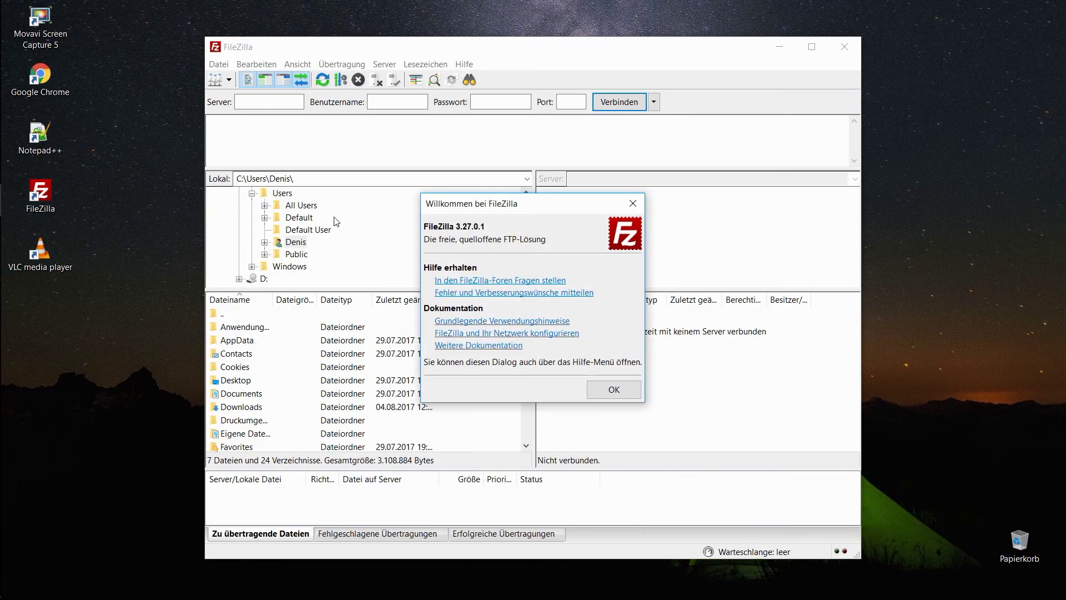
click(629, 390)
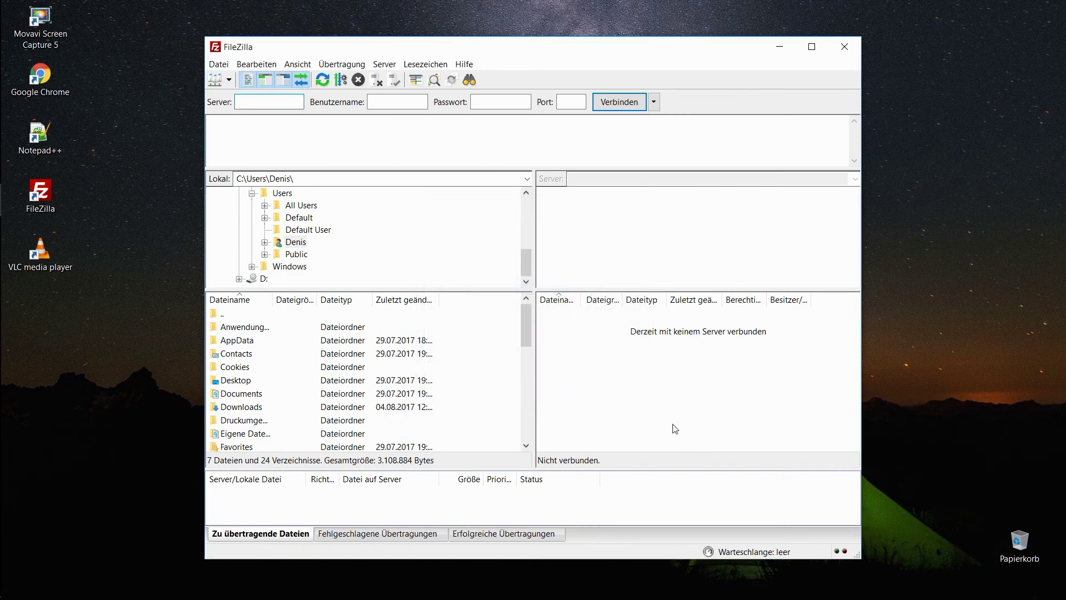
click(844, 46)
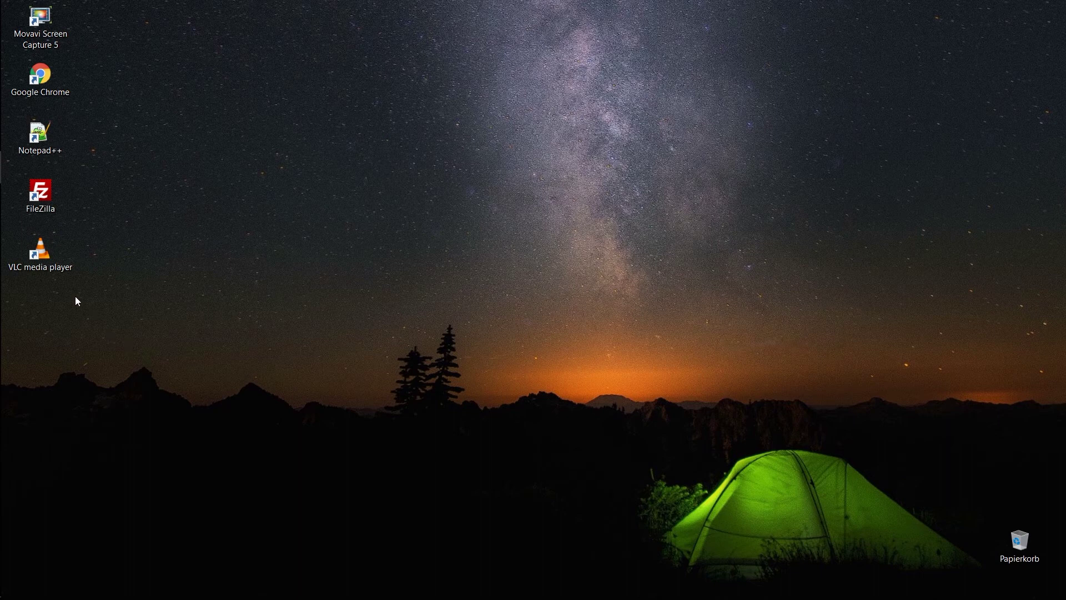
Launch VLC media player, accept its privacy and network access policy with both options enabled, and quit the player.
double_click(42, 262)
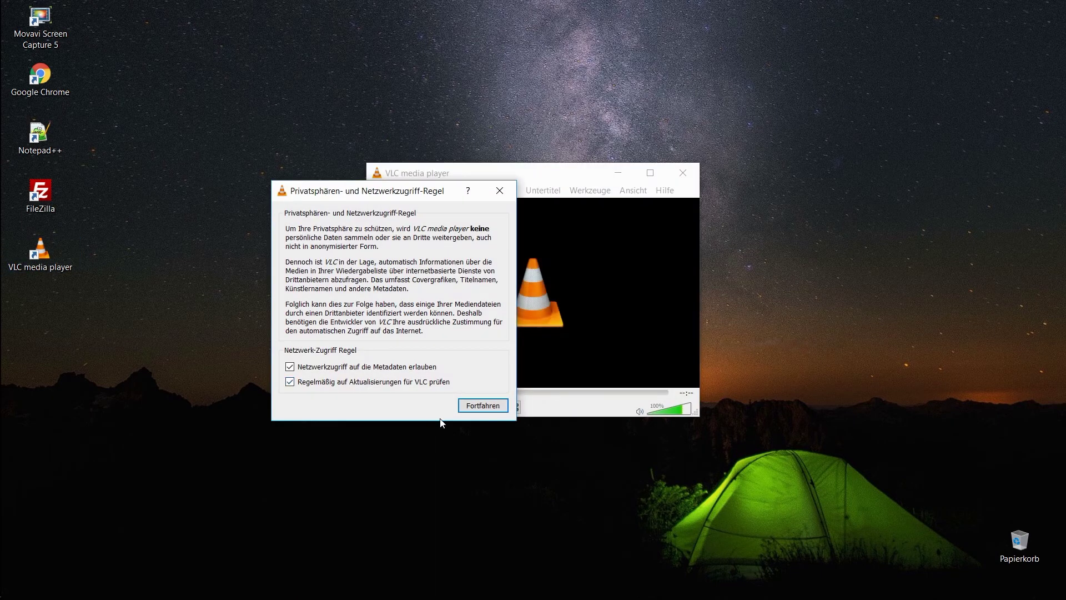
click(477, 409)
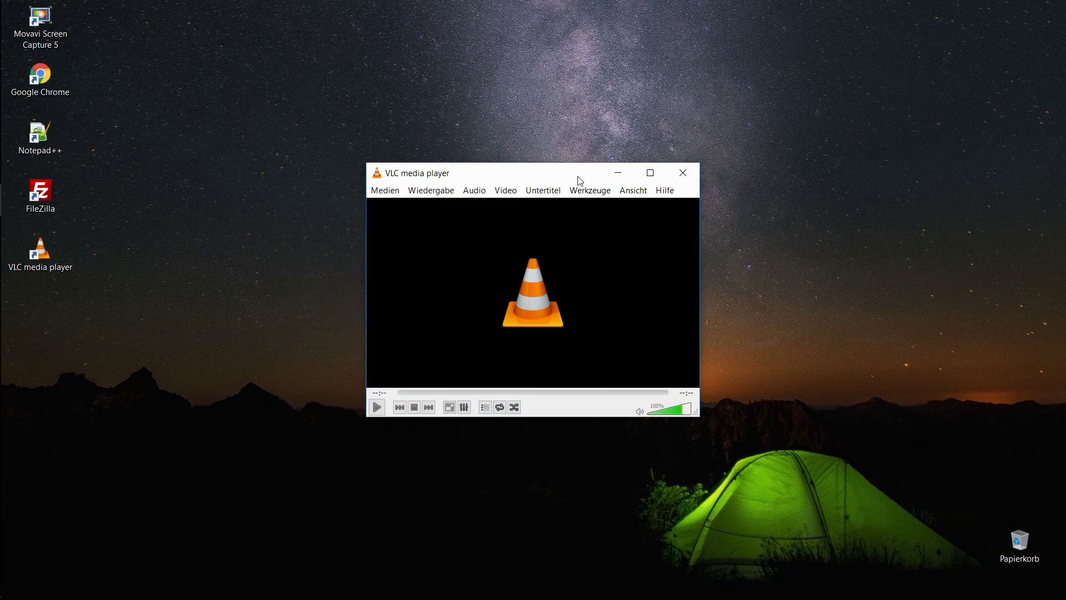
drag(579, 180, 574, 116)
click(399, 134)
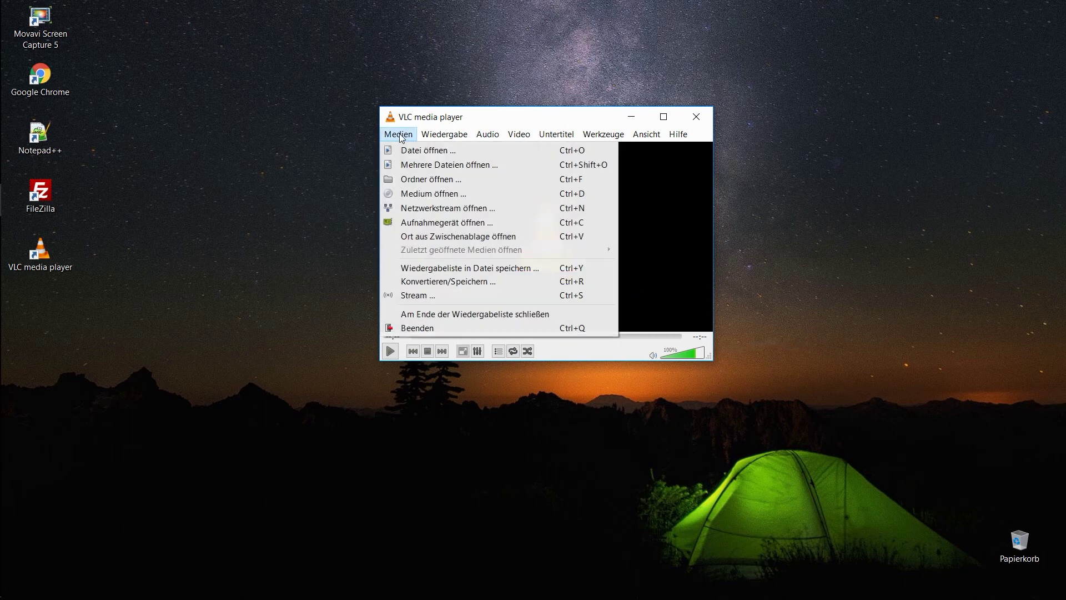
click(418, 326)
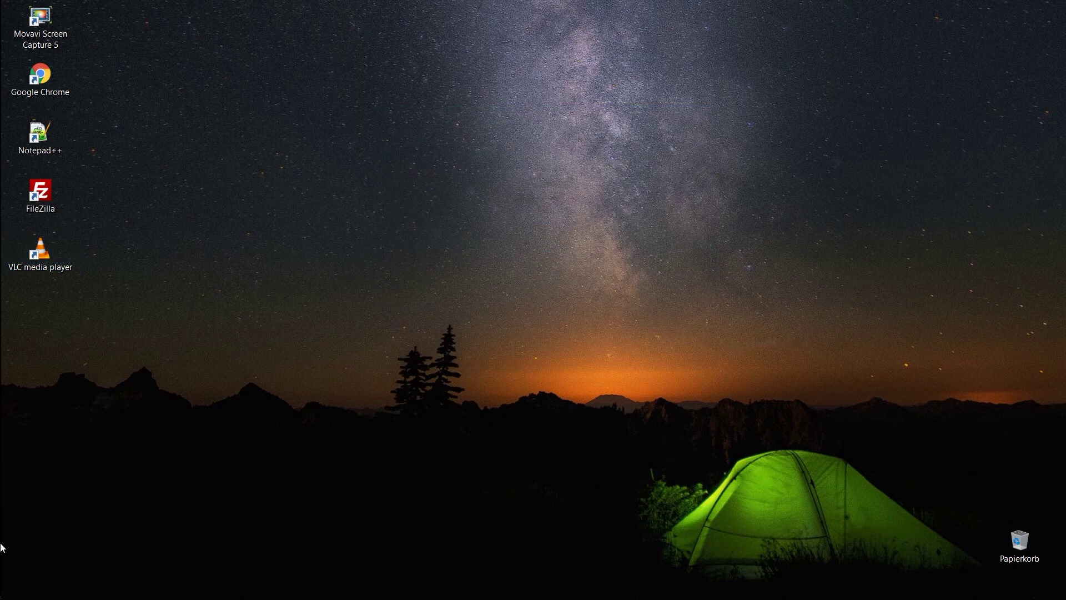
Examine the 7-Zip options offered for the MagixVideoDeluxePlus2017 folder in C:\Temp, and close the Explorer window.
mouse_move(3, 406)
click(24, 133)
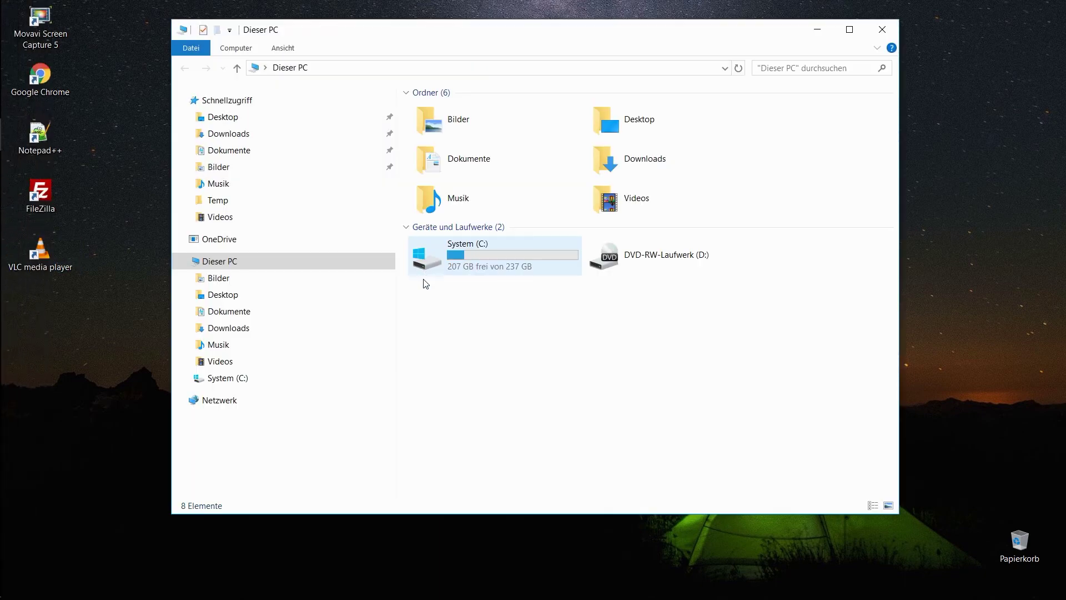
click(241, 378)
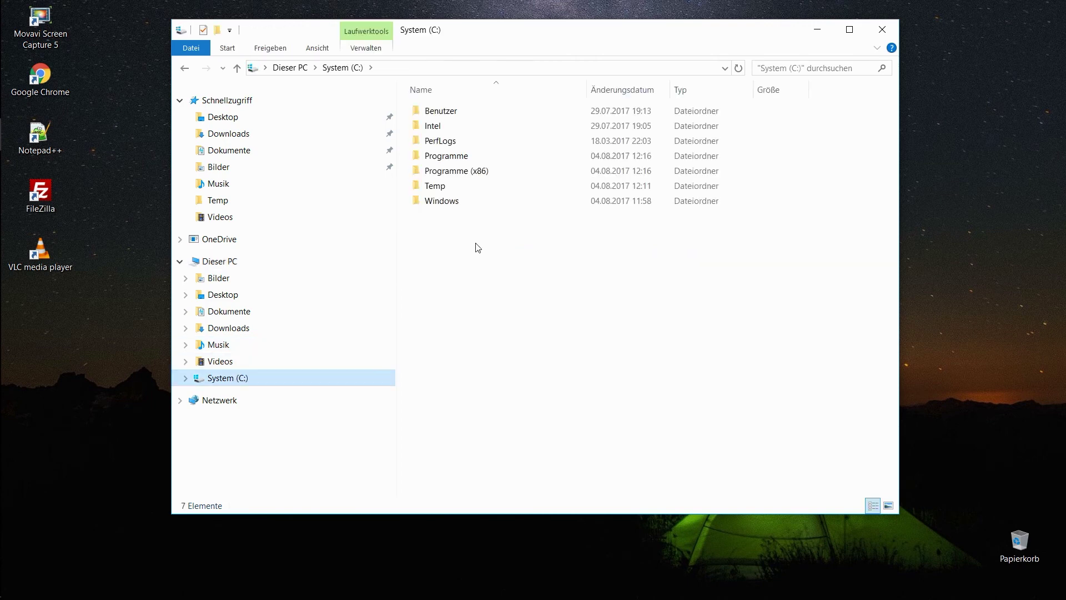
double_click(441, 186)
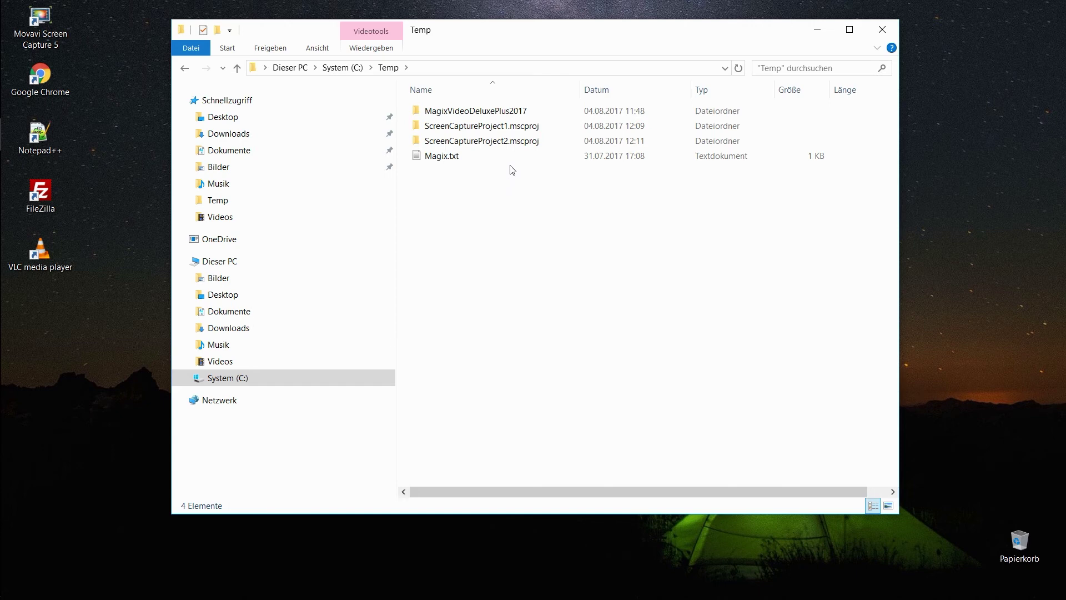
right_click(505, 110)
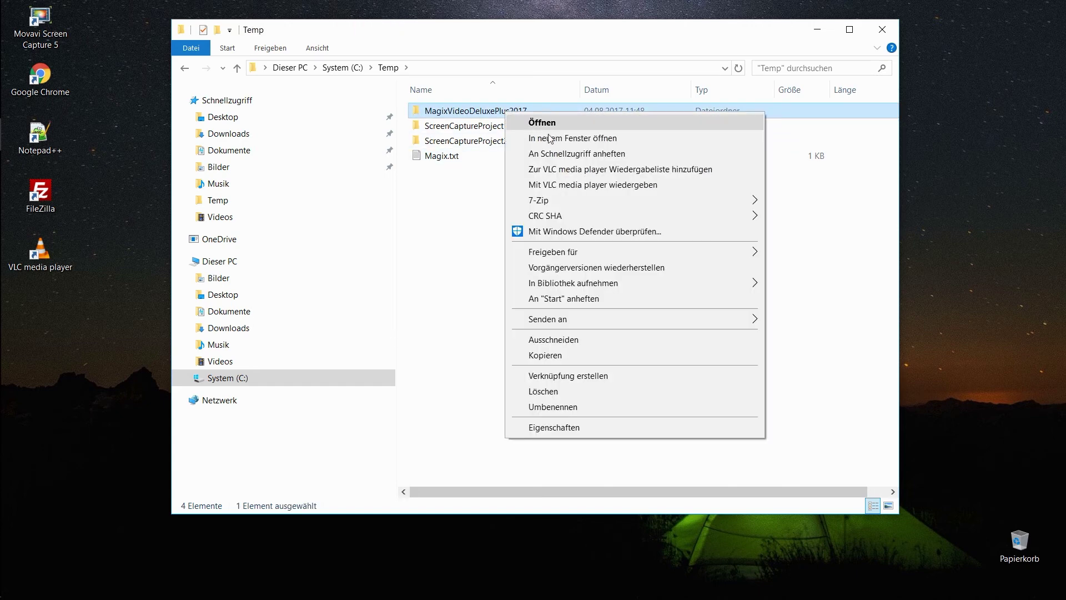
mouse_move(560, 202)
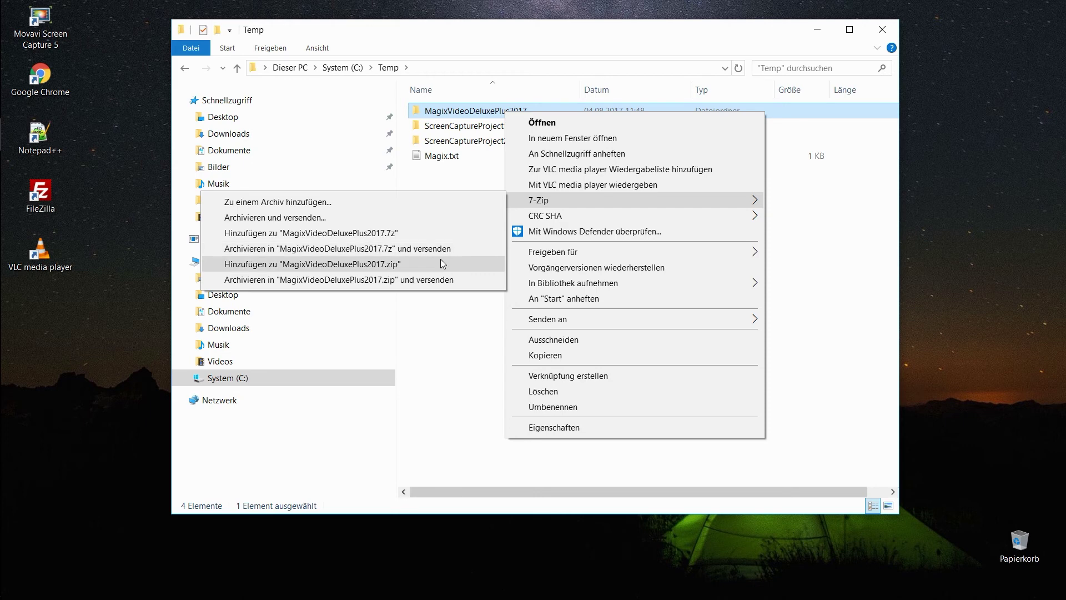
click(470, 352)
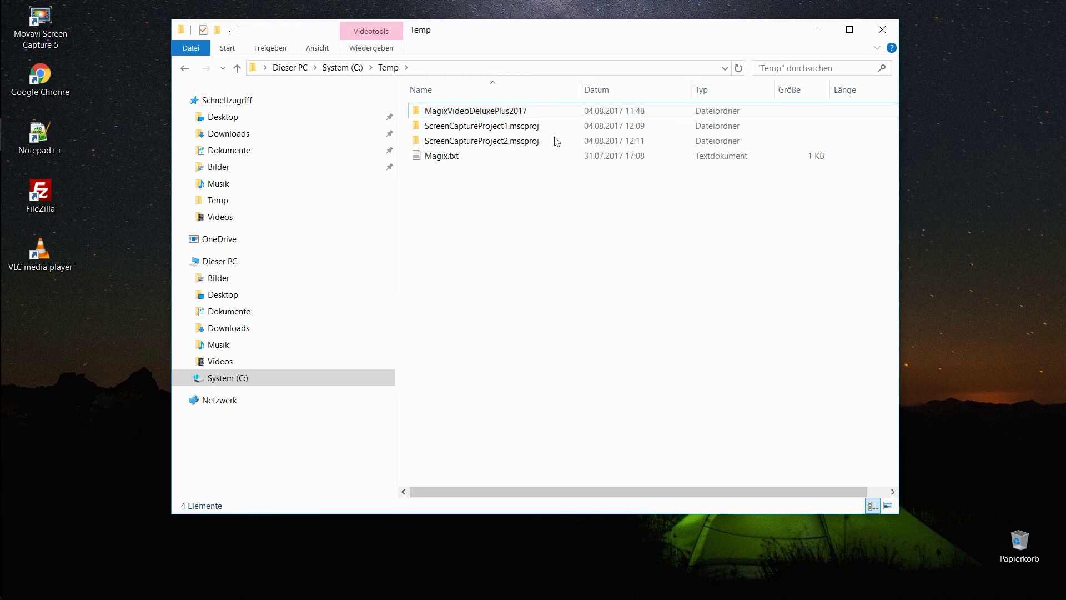
click(525, 113)
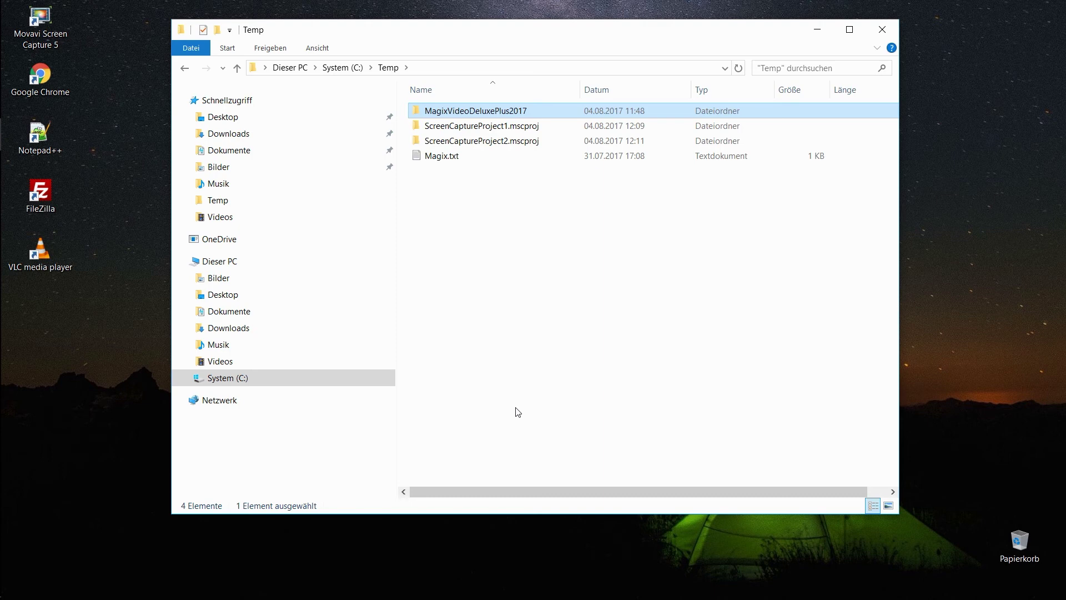
click(886, 35)
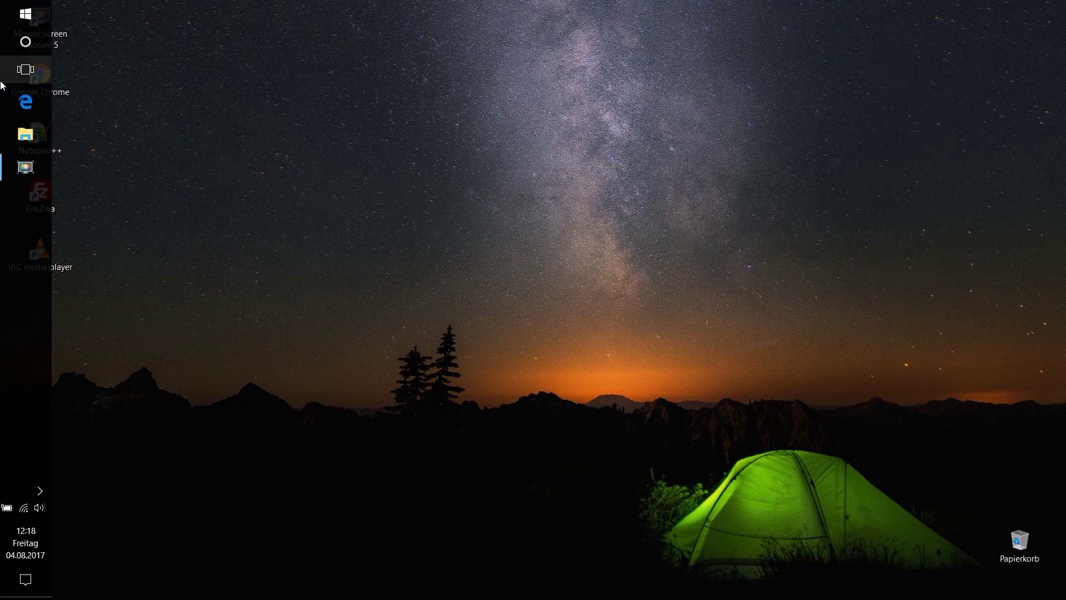
Start Google Chrome again and open the Downloads folder in File Explorer with the Ninite installer selected.
click(80, 94)
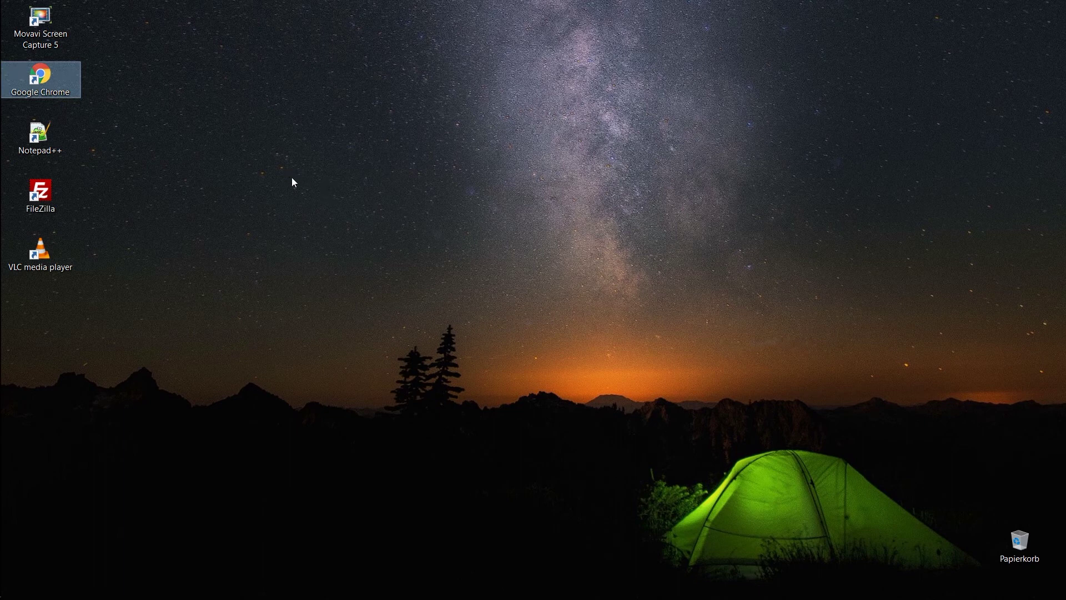
double_click(42, 72)
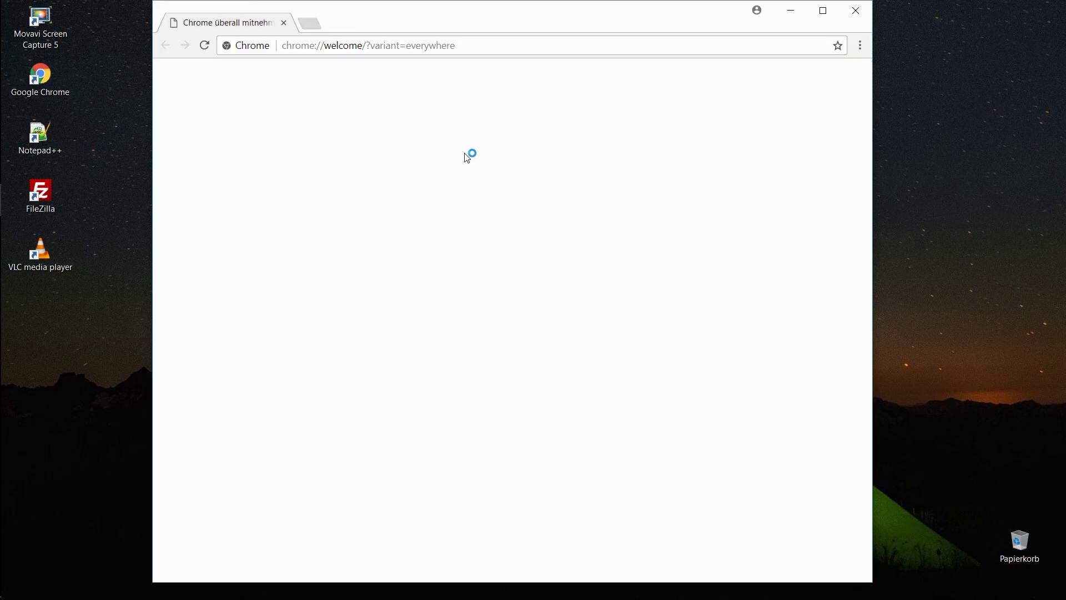
mouse_move(3, 86)
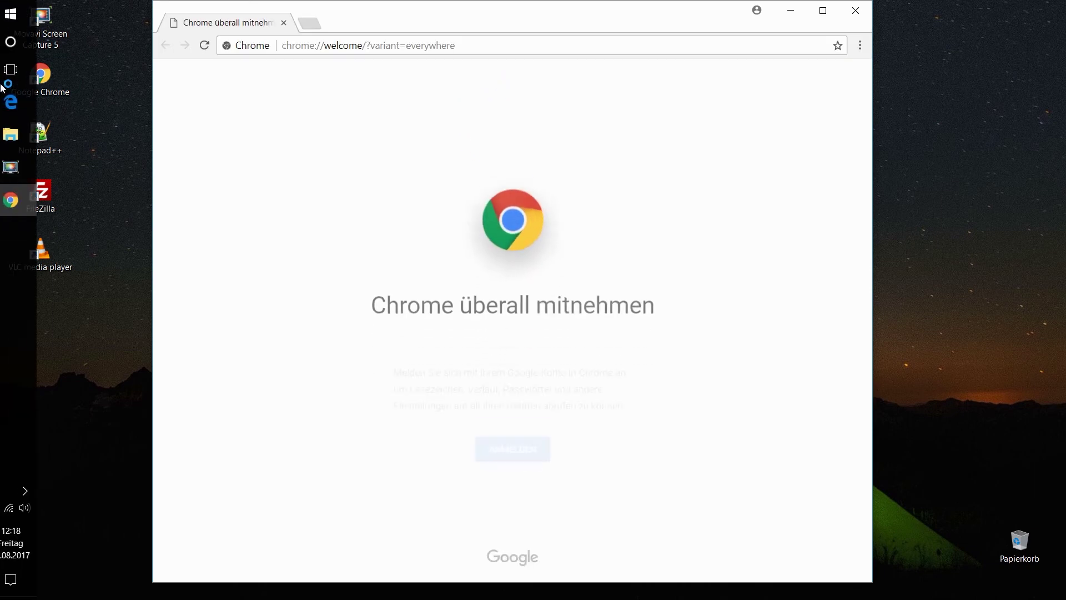
click(7, 134)
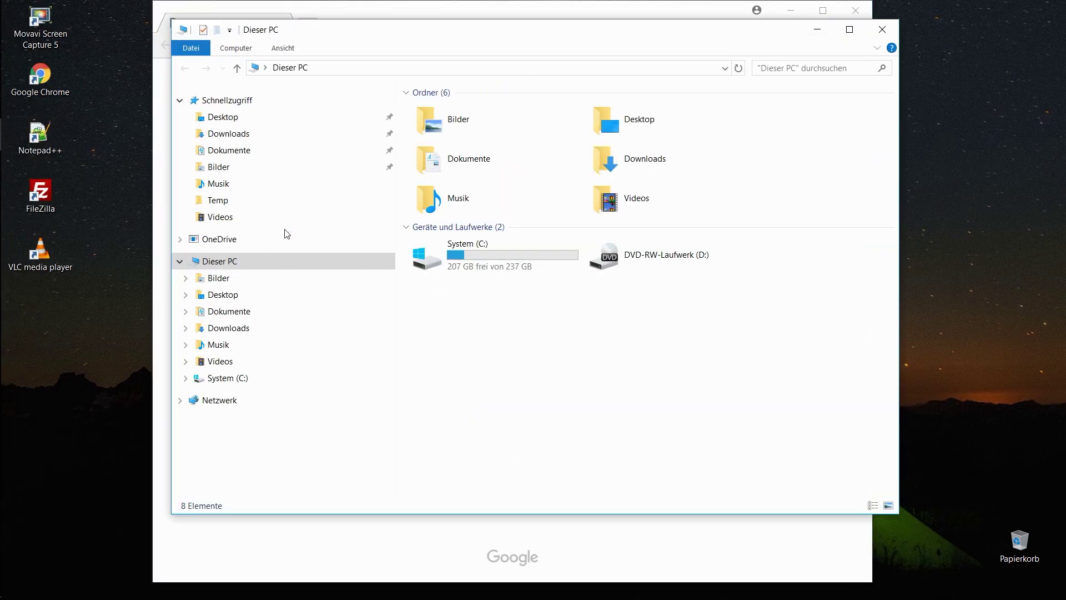
click(255, 135)
click(514, 117)
drag(671, 32, 668, 94)
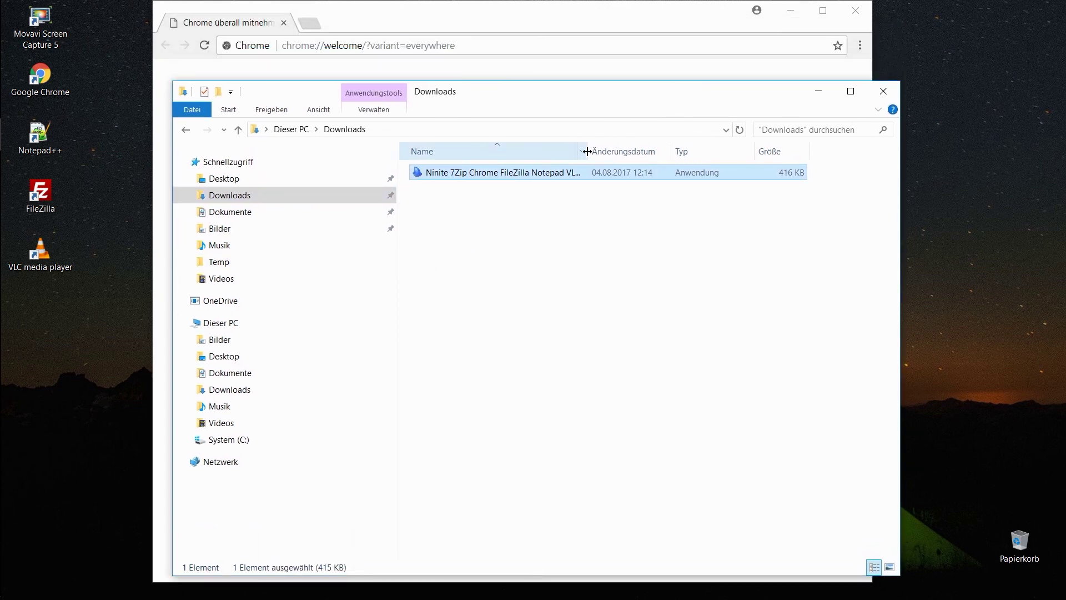
Widen the Name column to read the Ninite installer's full file name, and close the Downloads window without renaming the file.
double_click(587, 151)
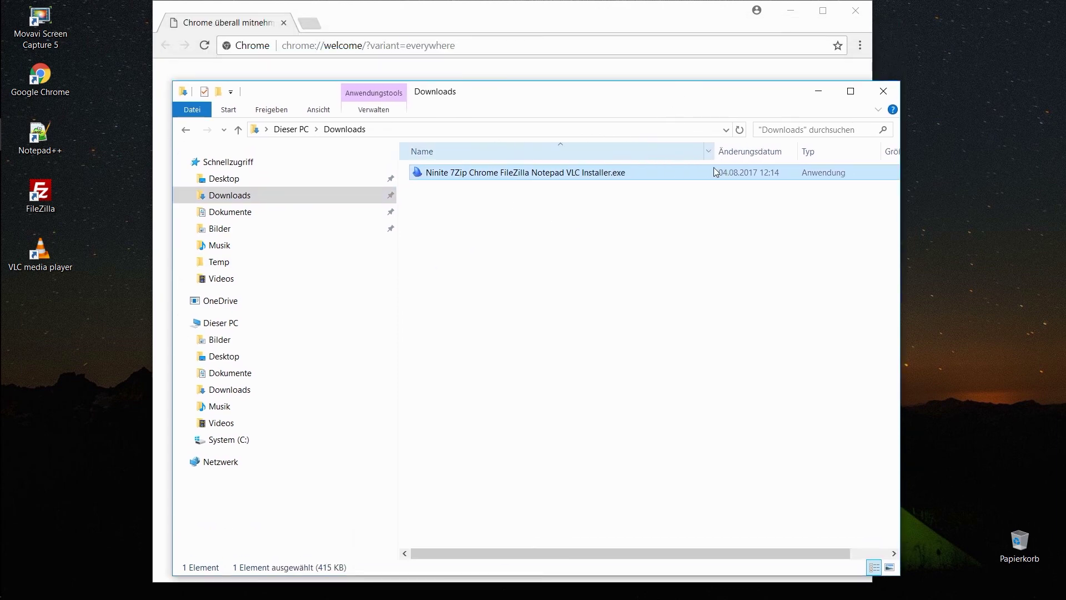
click(542, 173)
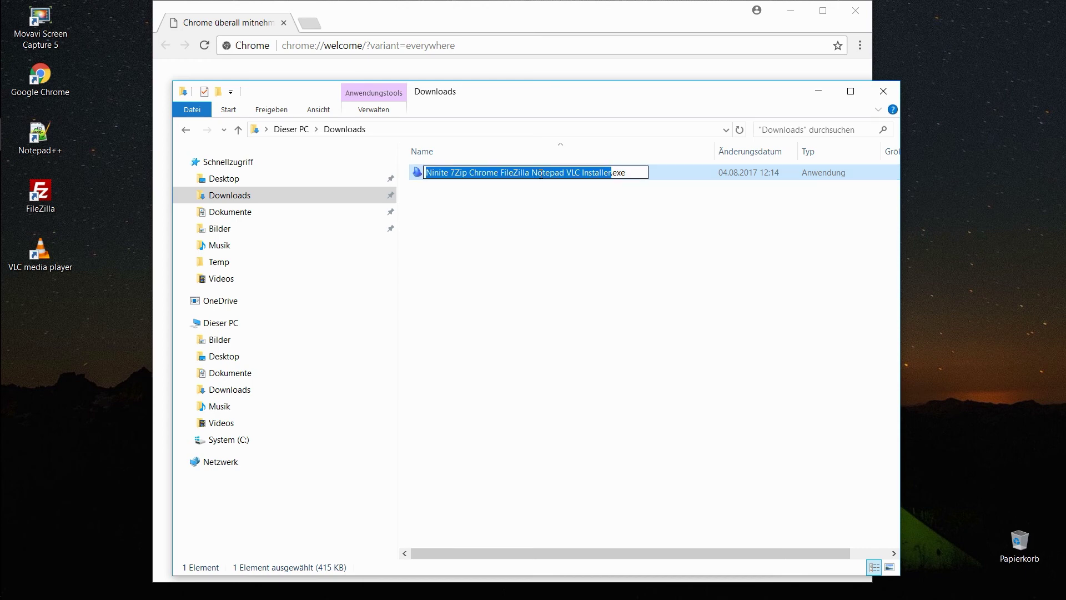
click(552, 205)
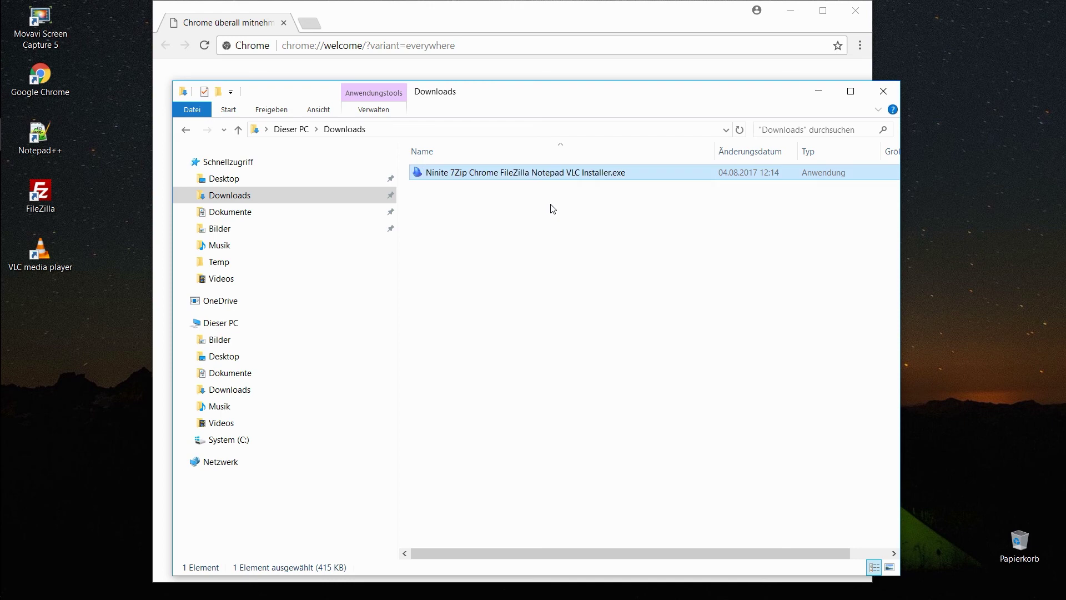
click(572, 179)
click(883, 92)
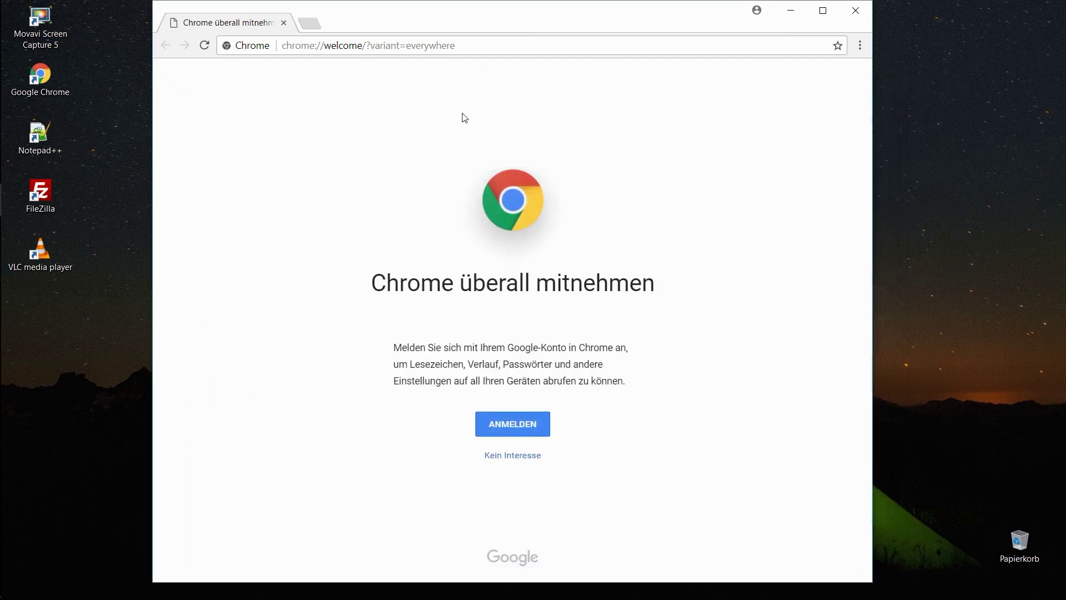
Open the app selection on ninite.com in a maximized Chrome window, declining the offer to translate the page.
click(482, 49)
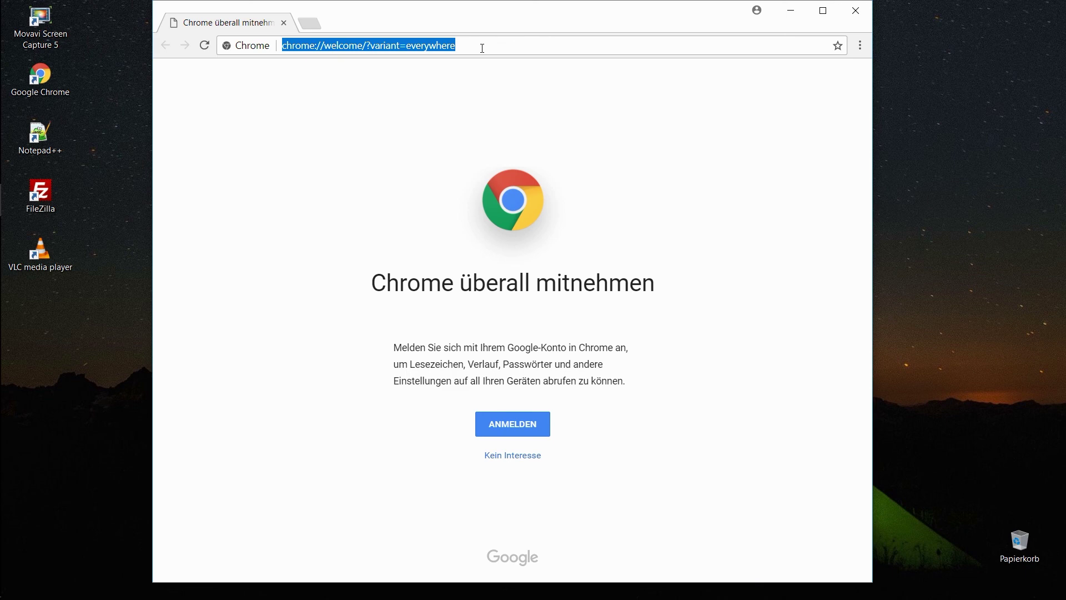
text(ninite.)
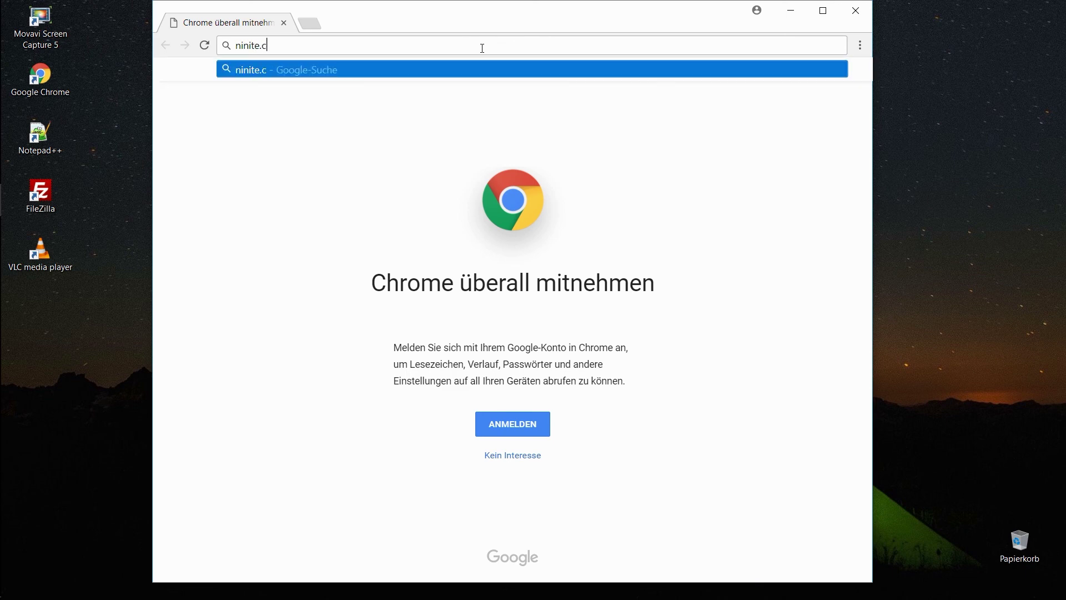
text(com)
key(Return)
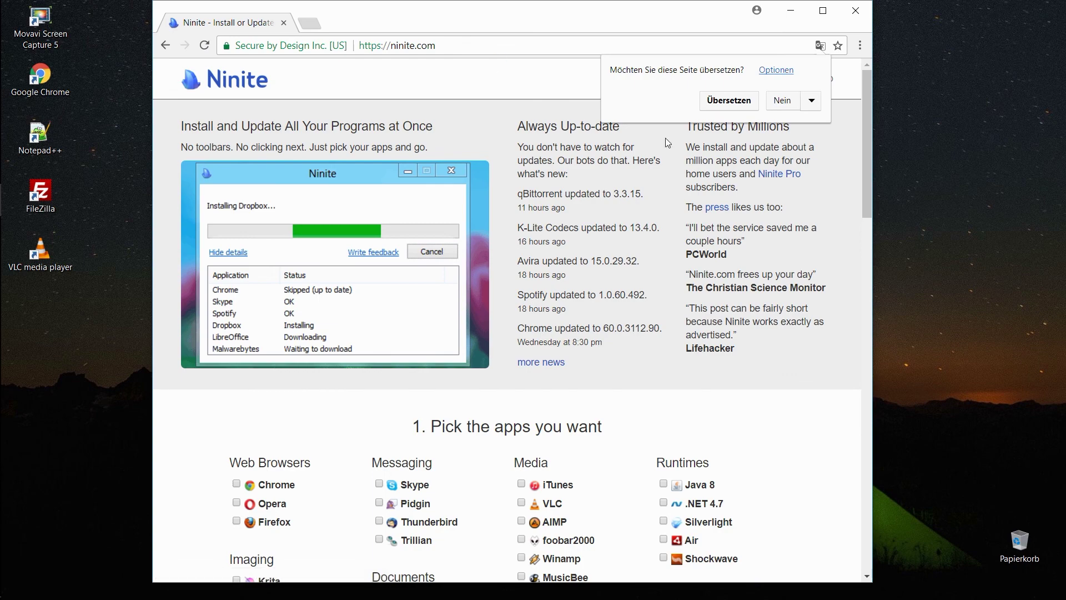
click(784, 102)
click(822, 13)
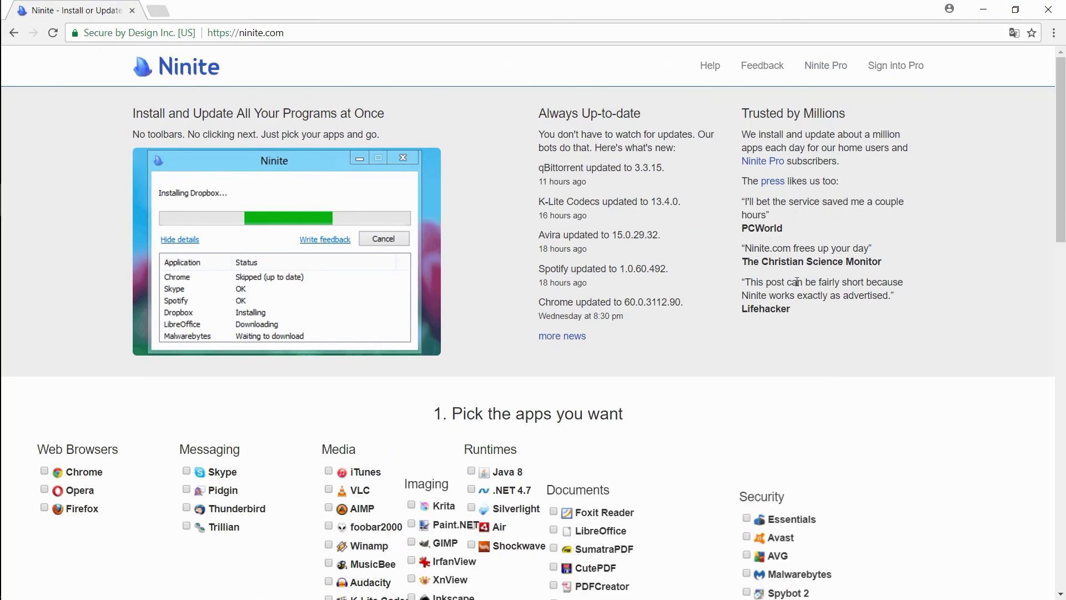
scroll(797, 282, down, 3)
scroll(797, 282, down, 3)
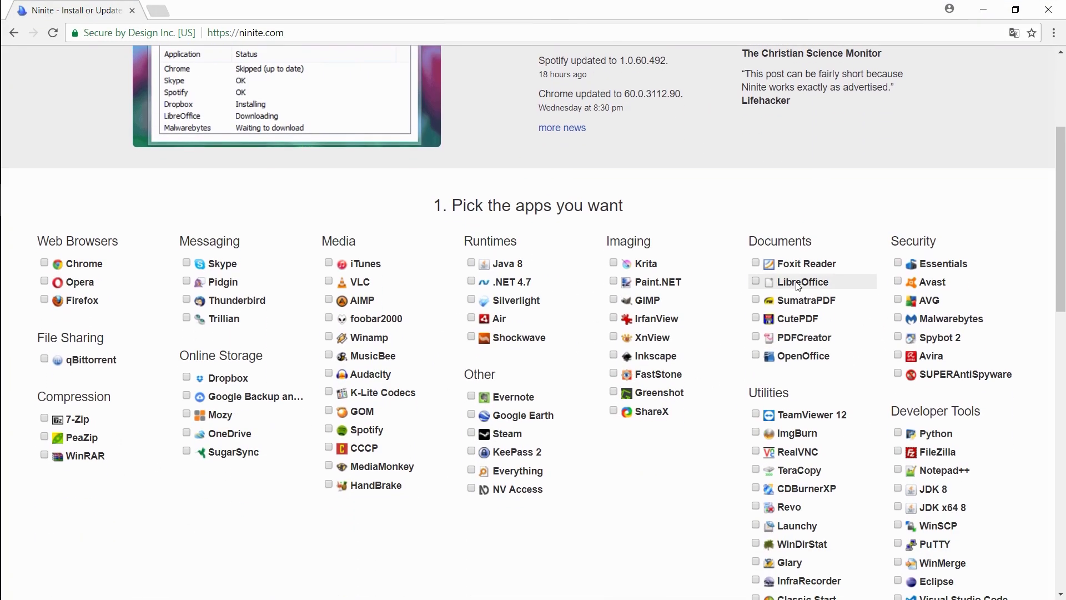